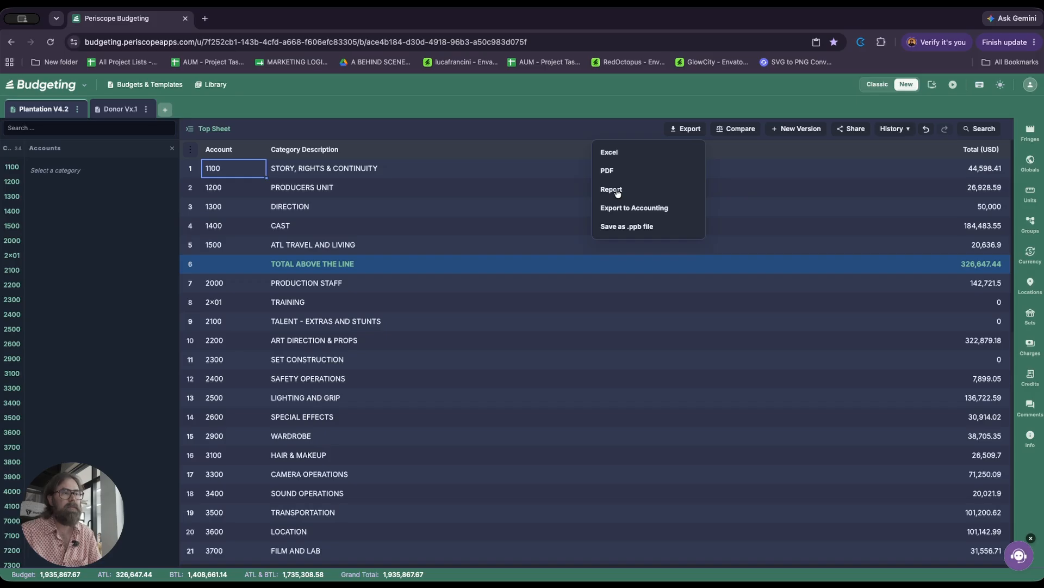
Step: Export the Plantation V4.2 budget to Excel, saving it as plantation-v4-2-details-export.xlsx in Downloads
click(619, 151)
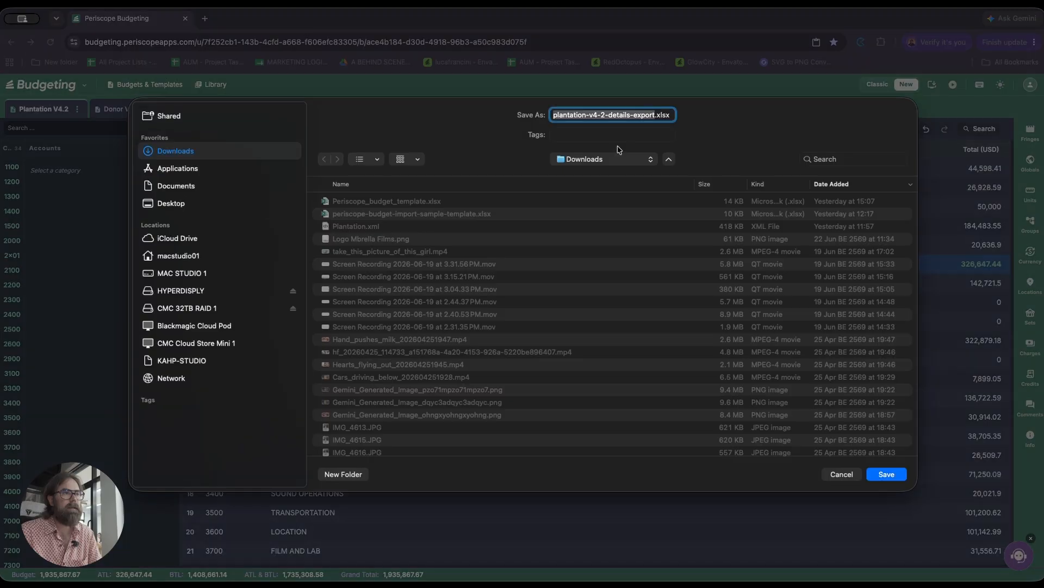
click(899, 480)
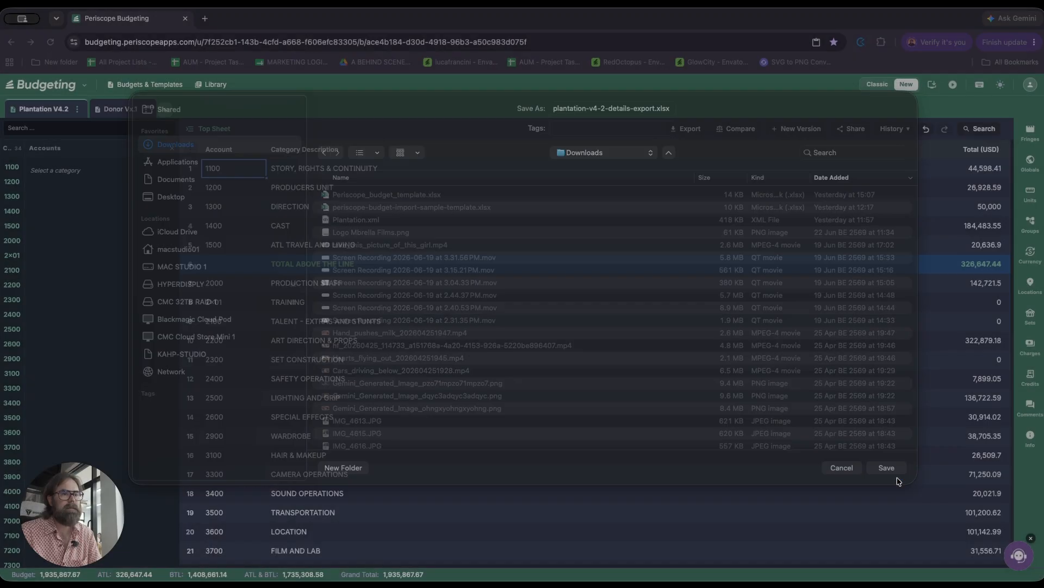
click(856, 67)
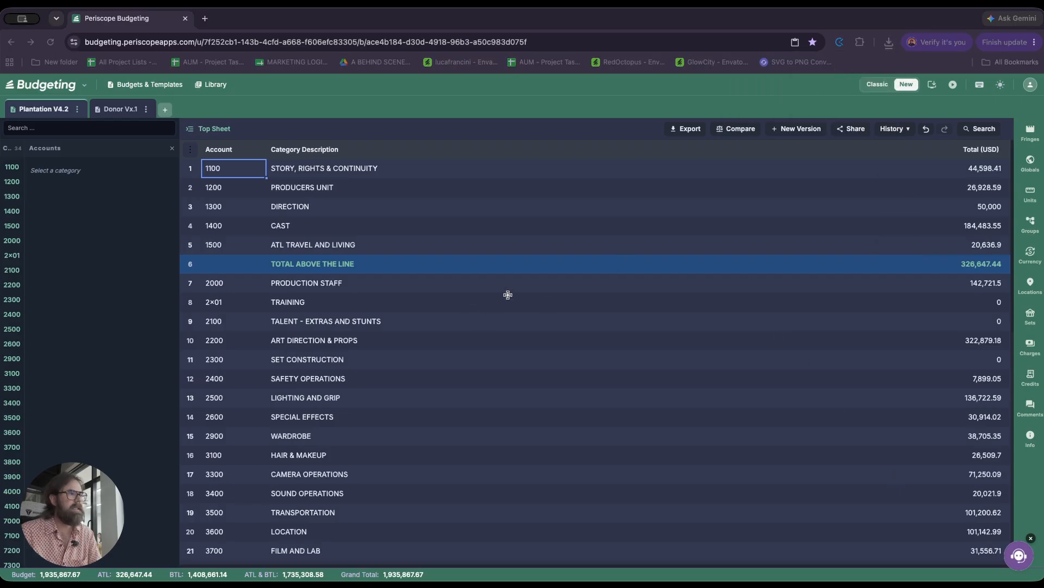
click(488, 264)
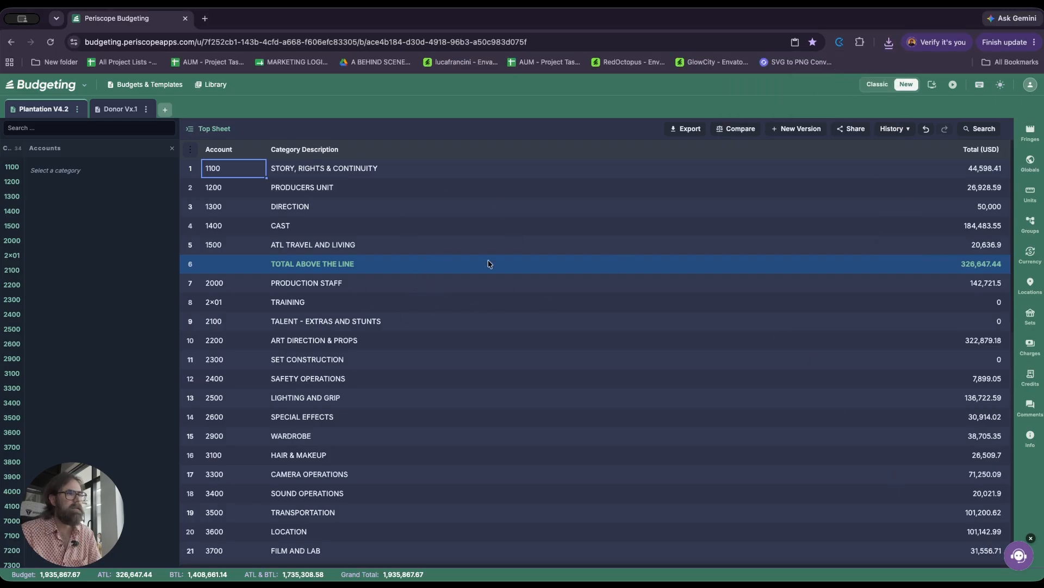
Step: Open the PDF export options and exclude both empty accounts and zero total accounts
click(680, 129)
click(620, 173)
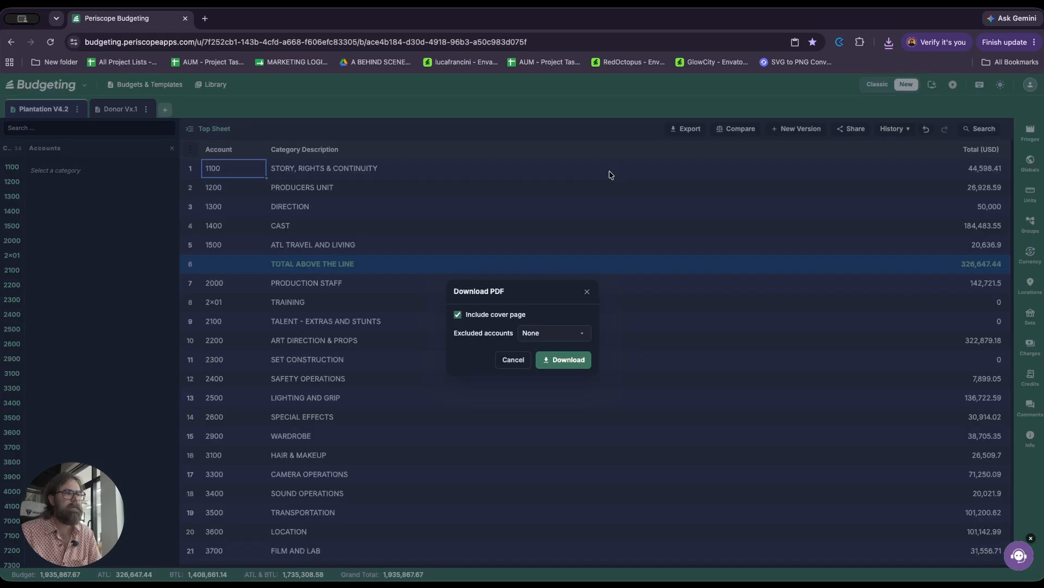
click(548, 335)
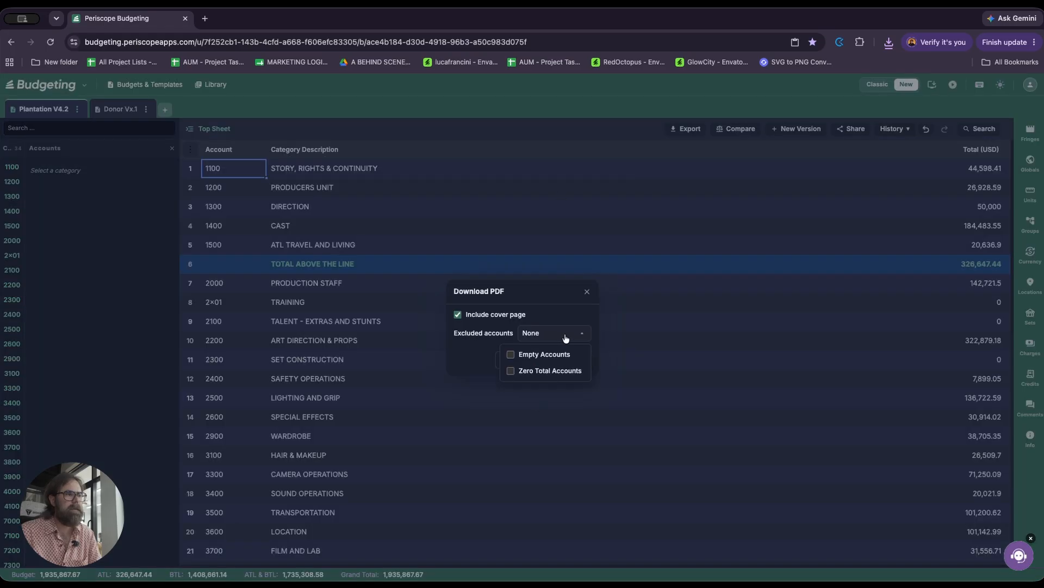
click(511, 354)
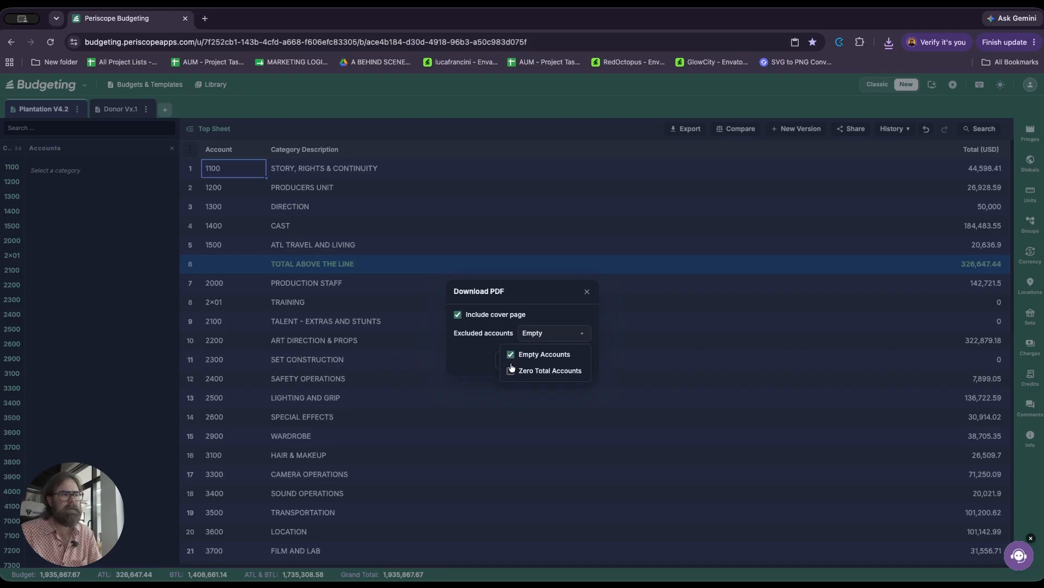
click(511, 371)
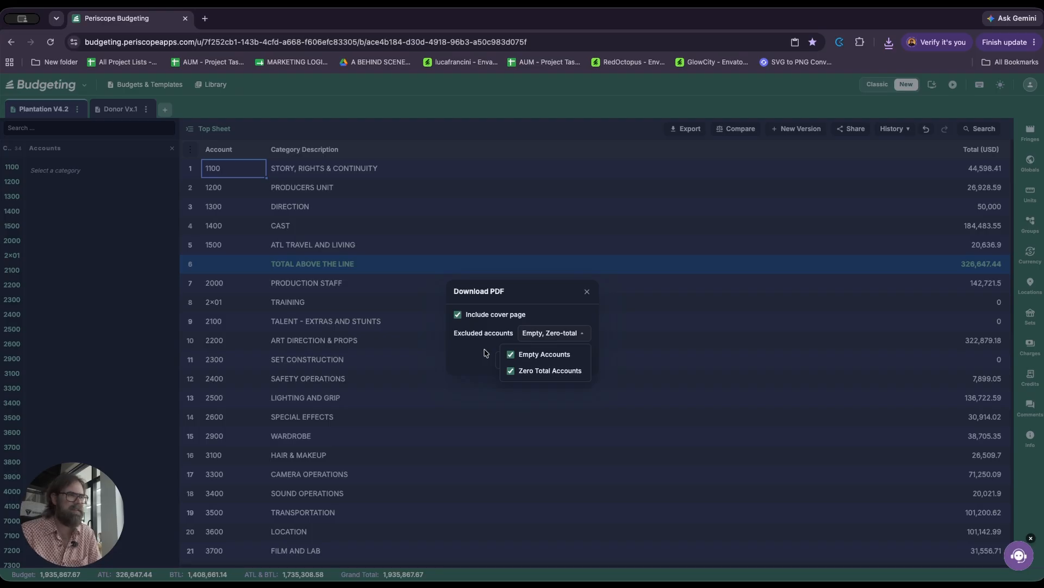
Step: Clear both account exclusions and download the PDF with its cover page as plantation-v4-2.pdf in Downloads
click(510, 371)
click(511, 354)
click(481, 356)
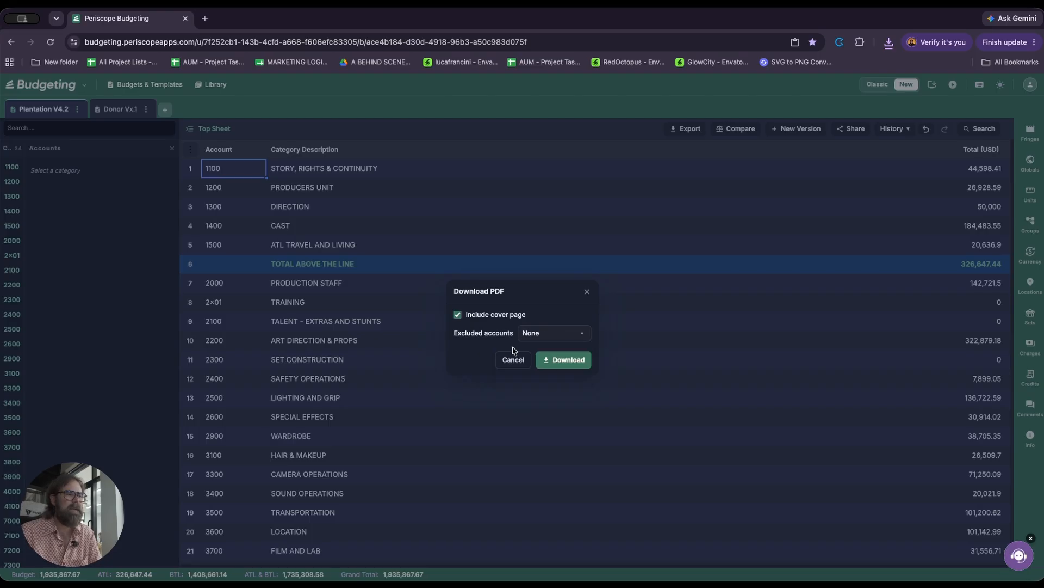
click(561, 361)
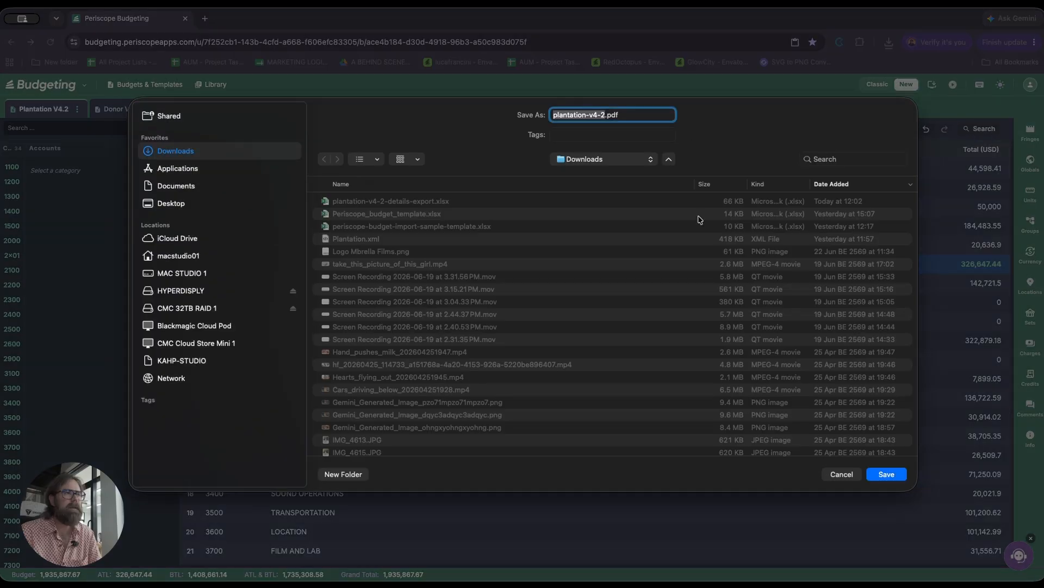
click(886, 474)
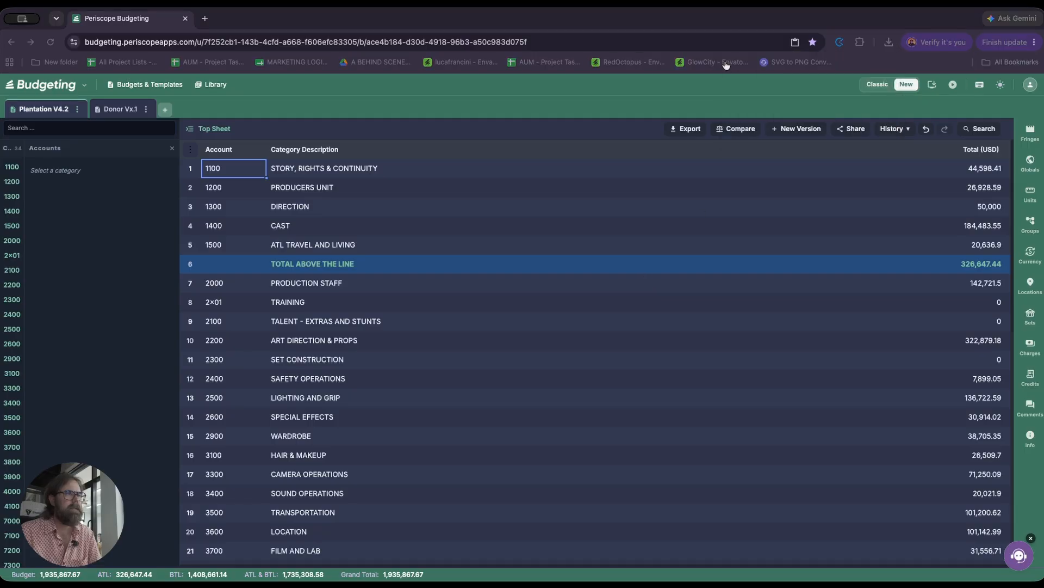
click(894, 102)
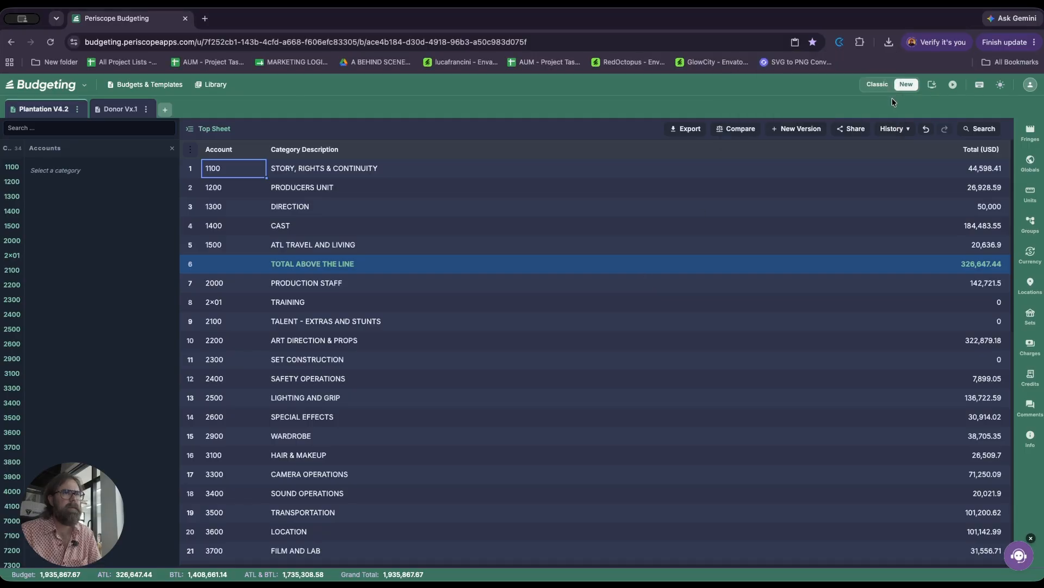
Step: Open the budget's report export and apply the dark navy "My Budget" cover page template
click(684, 130)
click(611, 190)
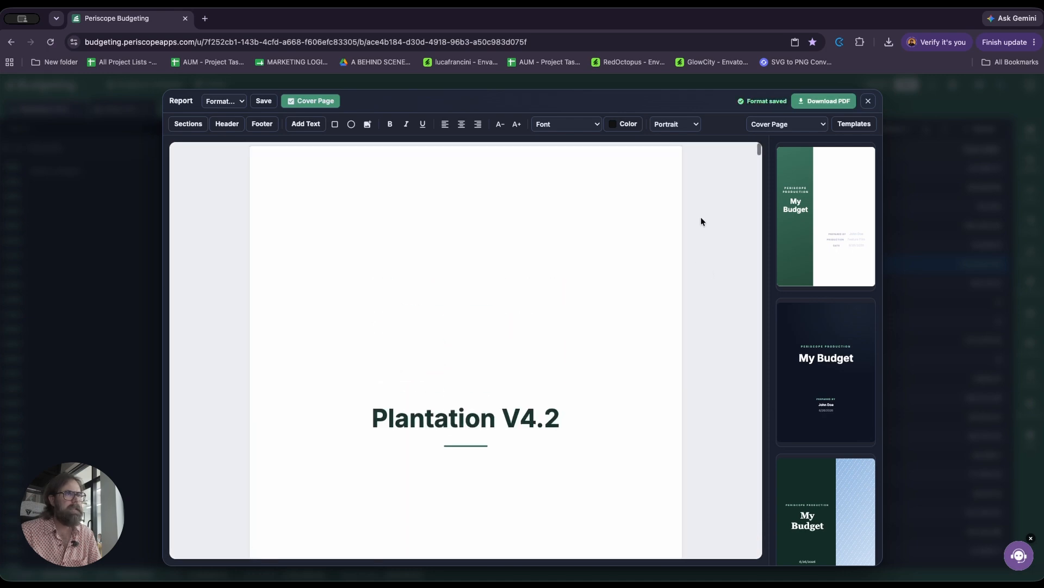
scroll(805, 223, down, 3)
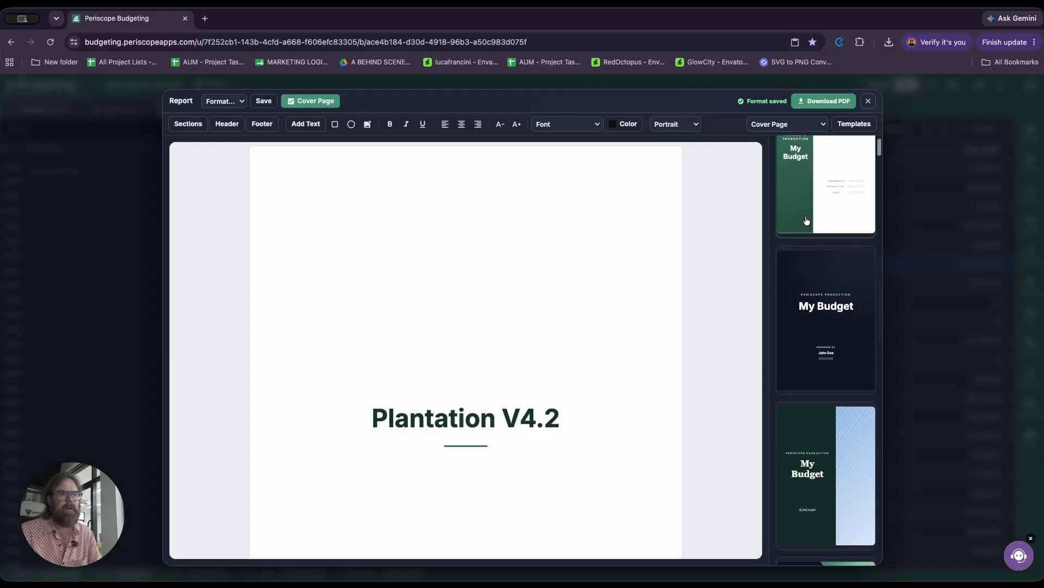
click(824, 278)
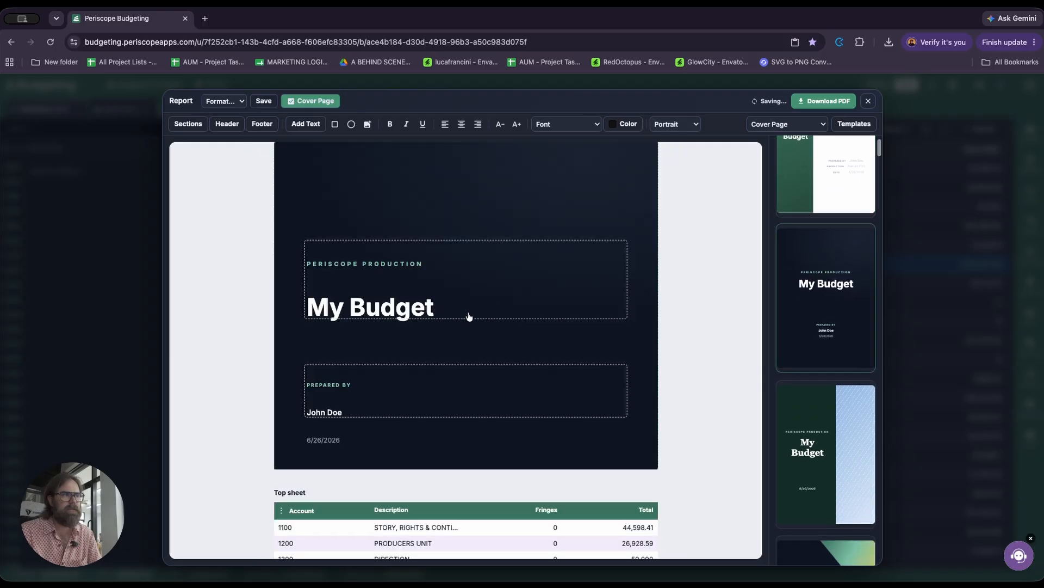
scroll(846, 268, down, 3)
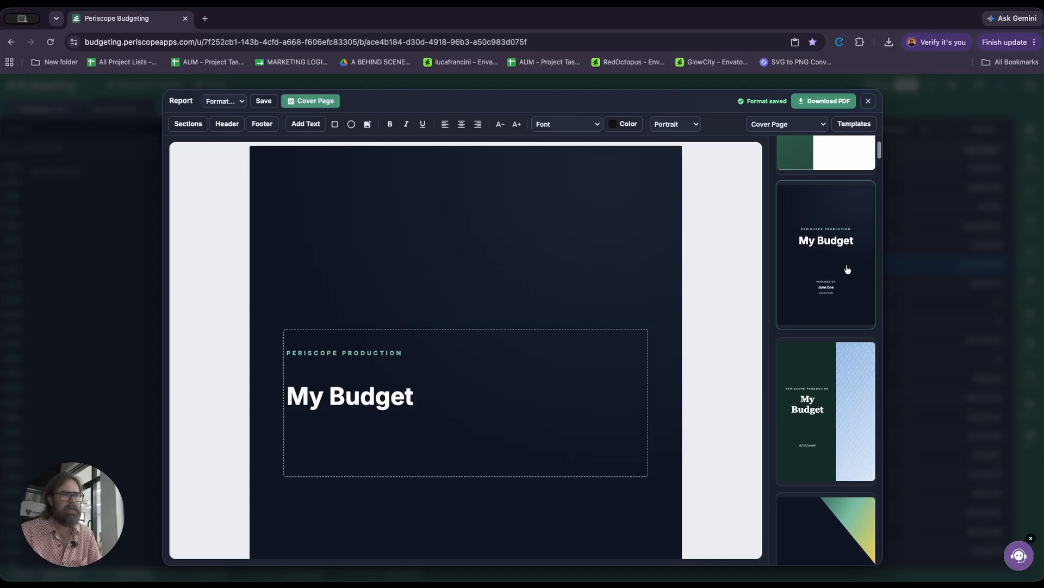
Step: Review the other cover page templates and the report preview, hiding the template gallery
scroll(843, 298, down, 6)
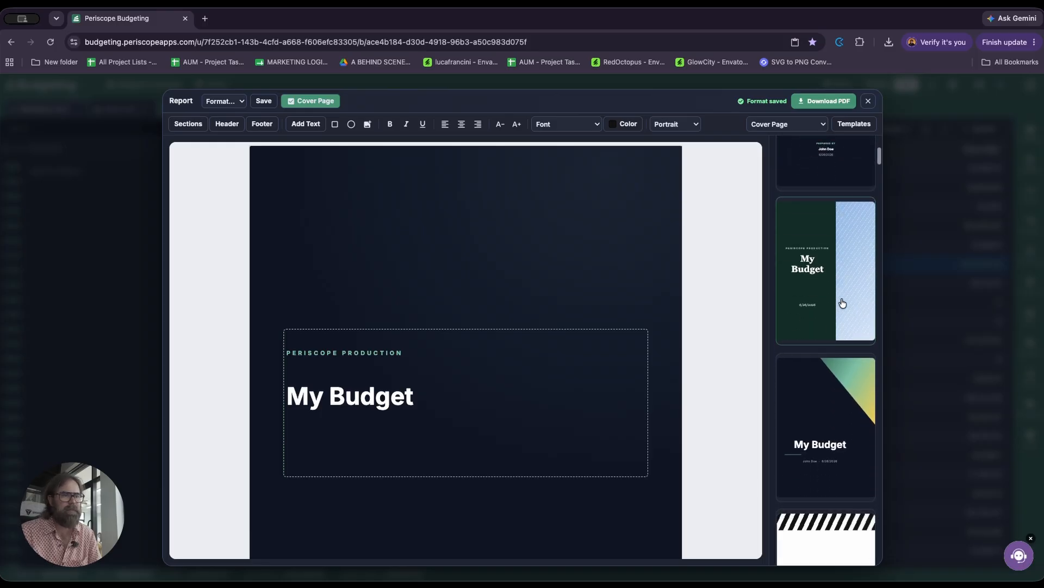
scroll(843, 303, down, 6)
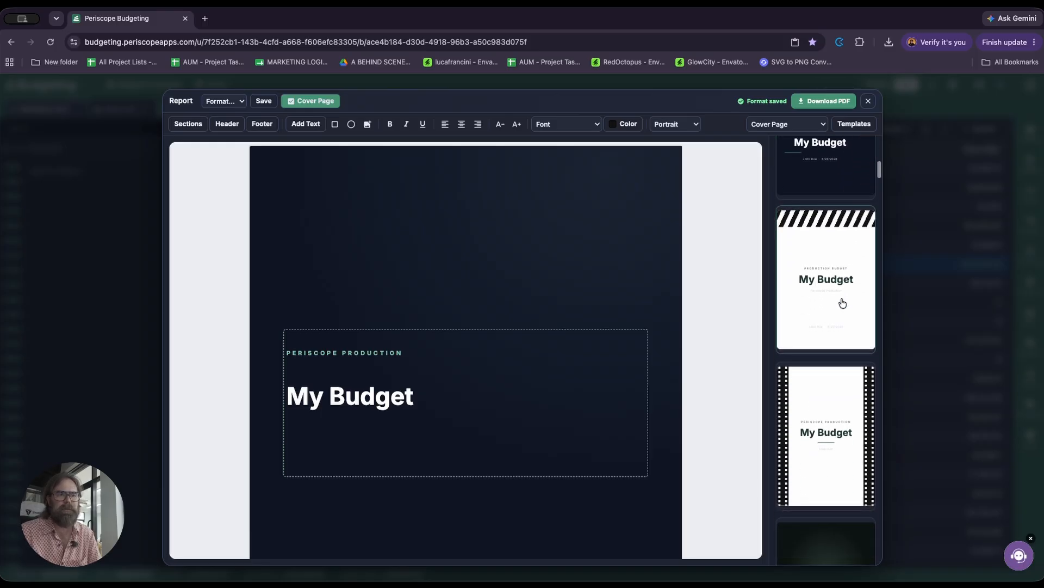
scroll(842, 303, down, 2)
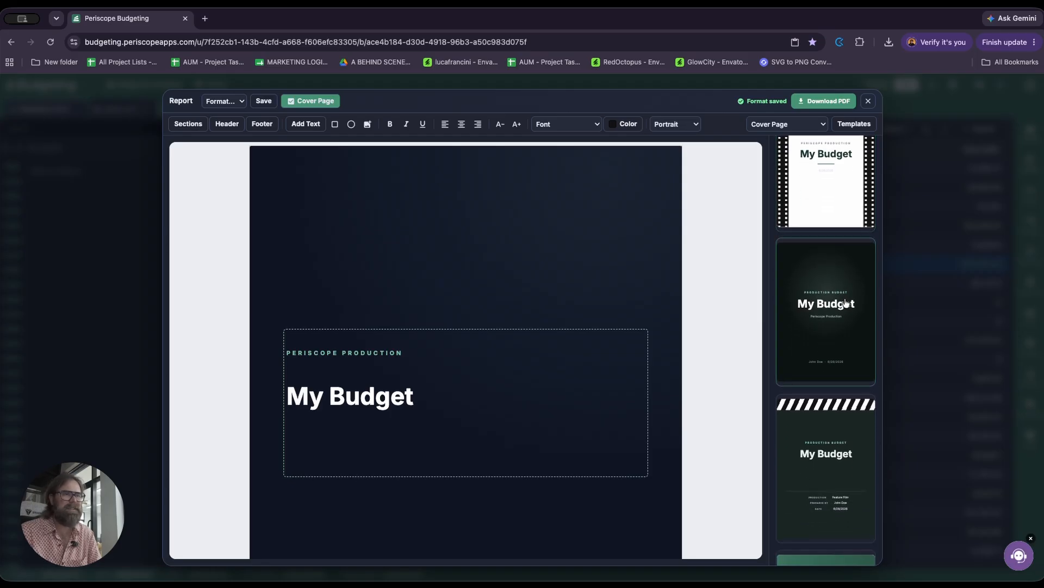
scroll(847, 303, down, 4)
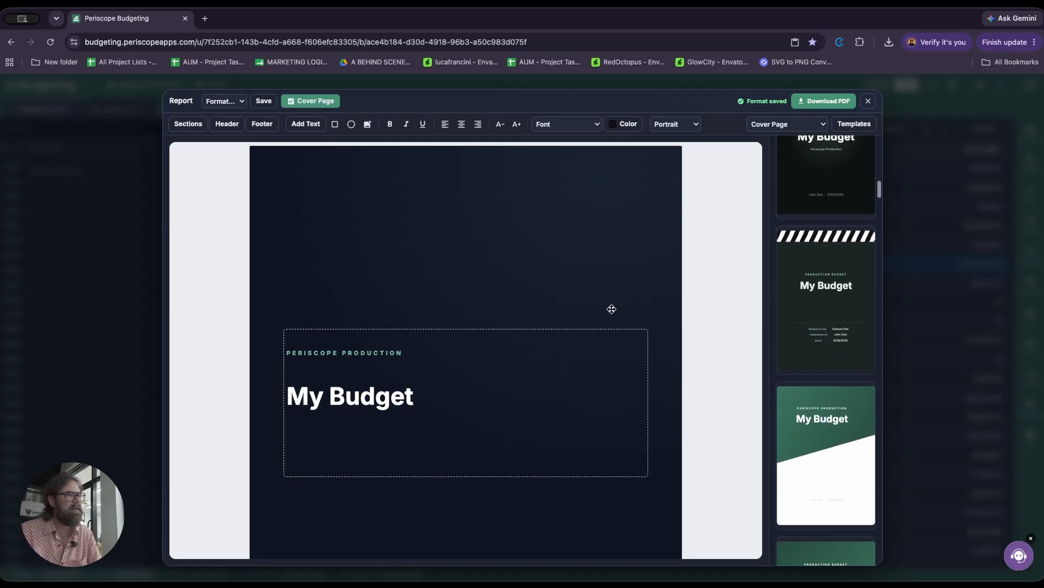
scroll(666, 274, down, 3)
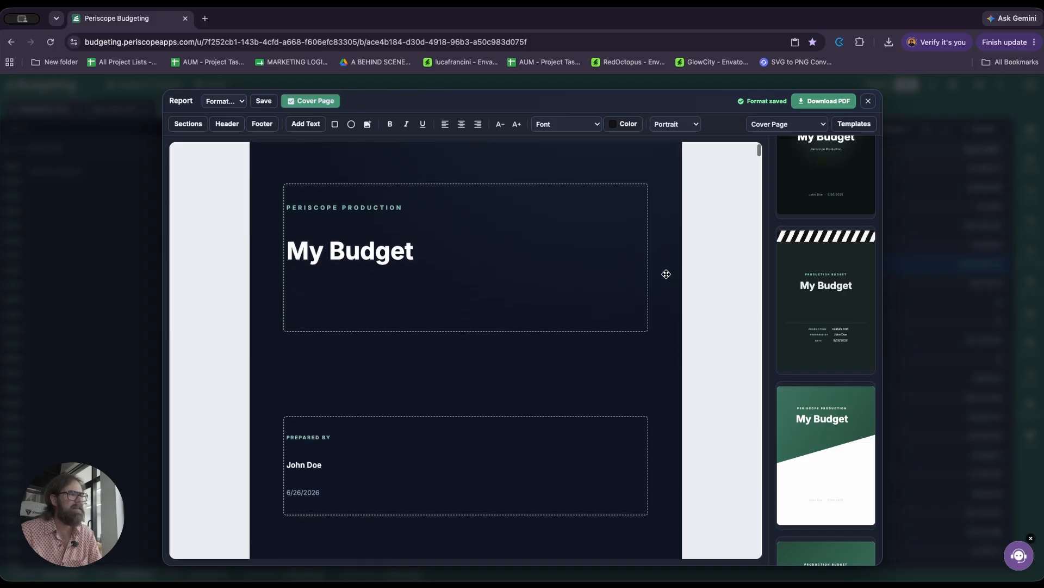
scroll(653, 281, up, 3)
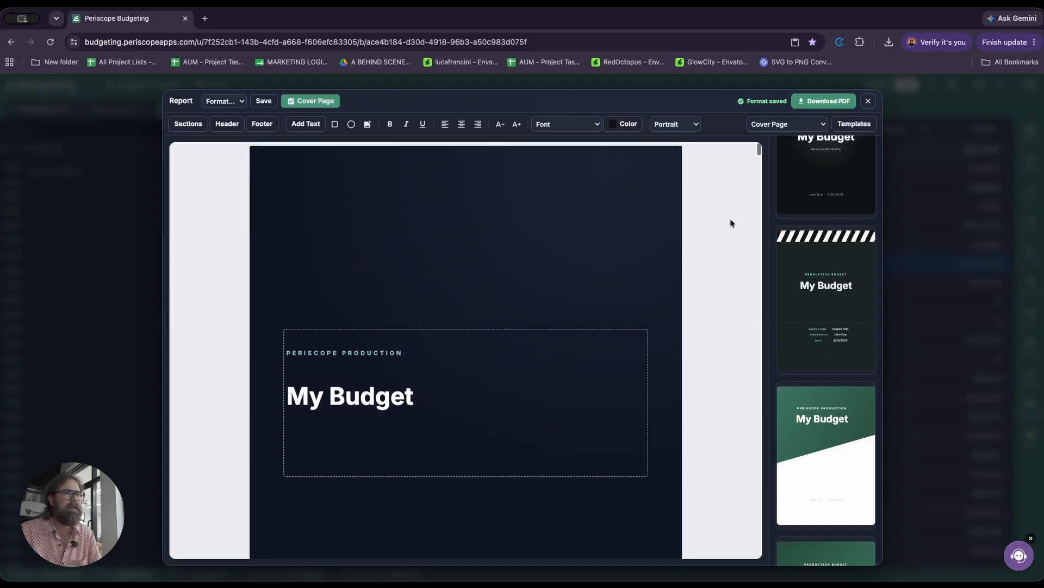
scroll(827, 272, up, 5)
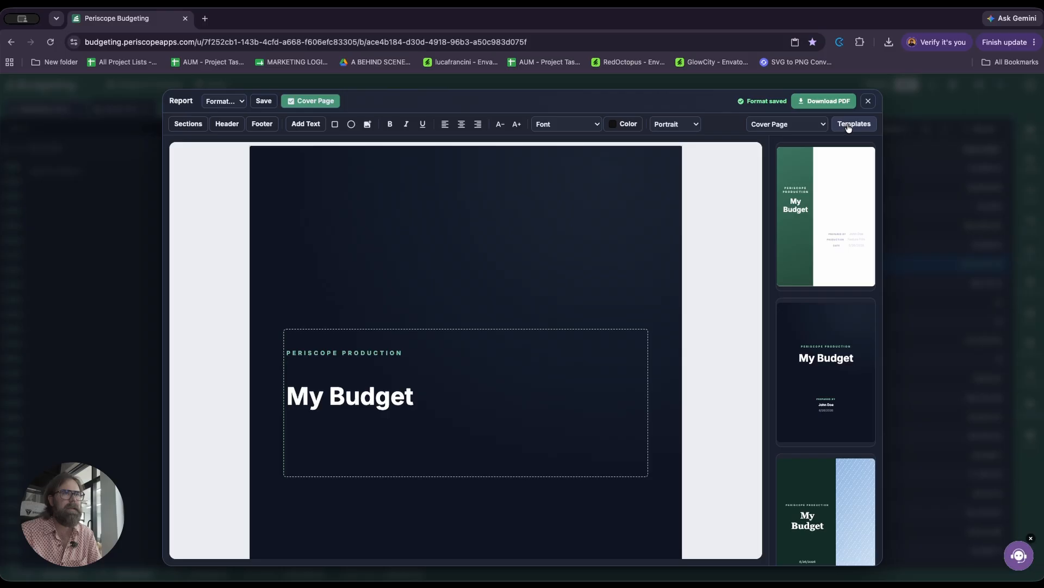
click(849, 125)
scroll(593, 242, down, 10)
scroll(605, 211, up, 10)
Step: Replace the small "PERISCOPE PRODUCTION" line on the cover page with "MY AWESOME BUDGET"
click(442, 352)
drag(461, 352, 329, 349)
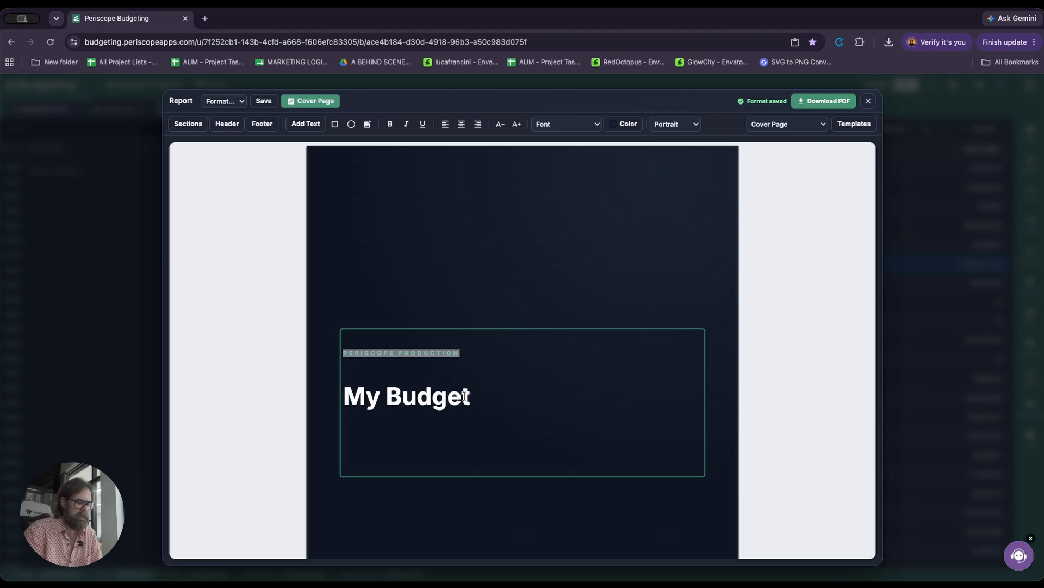
text(MY AWESOME BUDGET)
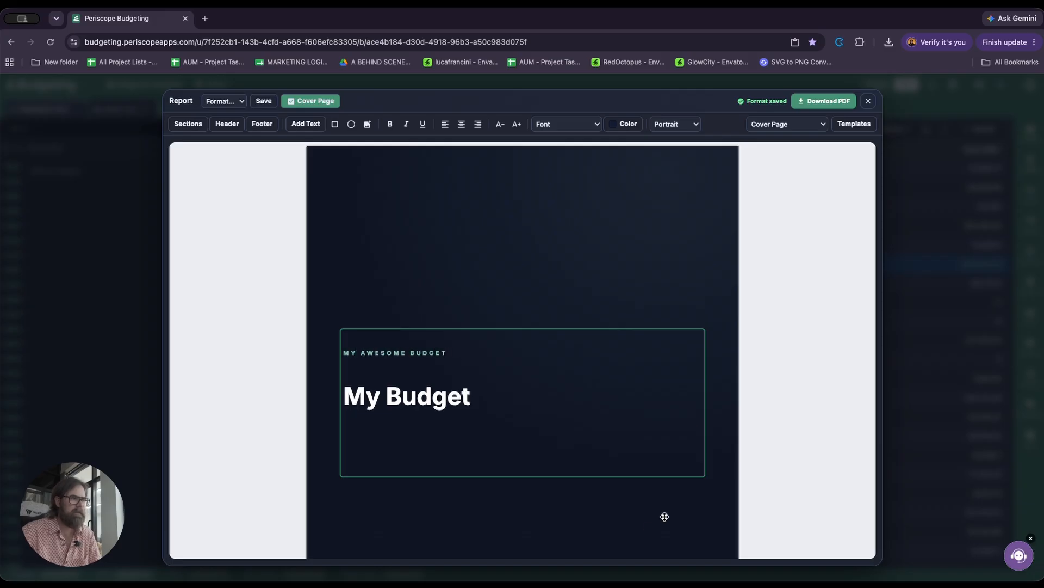
Step: Replace the cover's "My Budget" title with "PLANTATION V1" and place an empty text box above the title block
click(469, 397)
key(super+BackSpace)
text(P)
text(LN)
key(BackSpace)
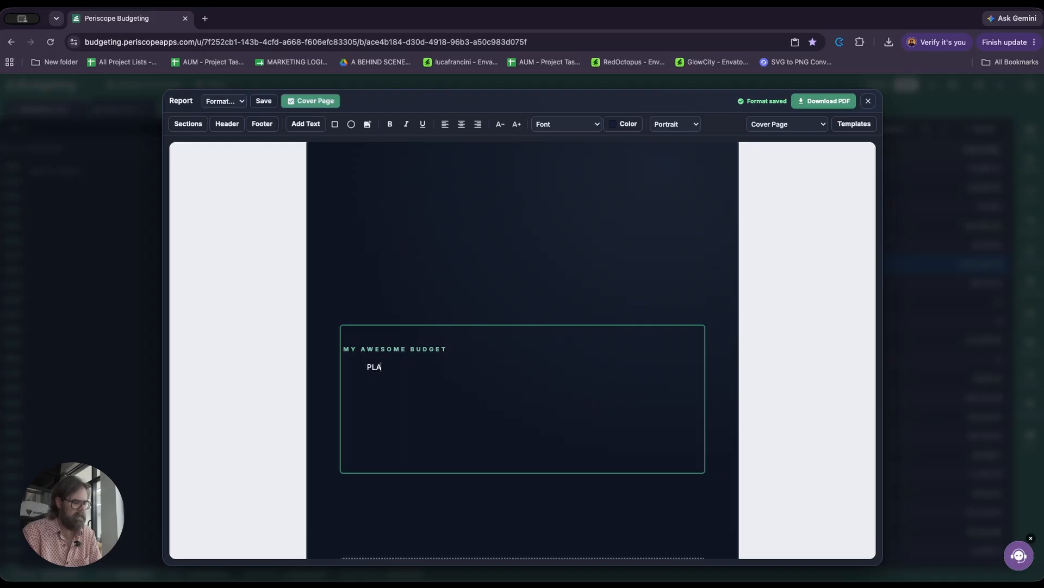
text(ANTATINO)
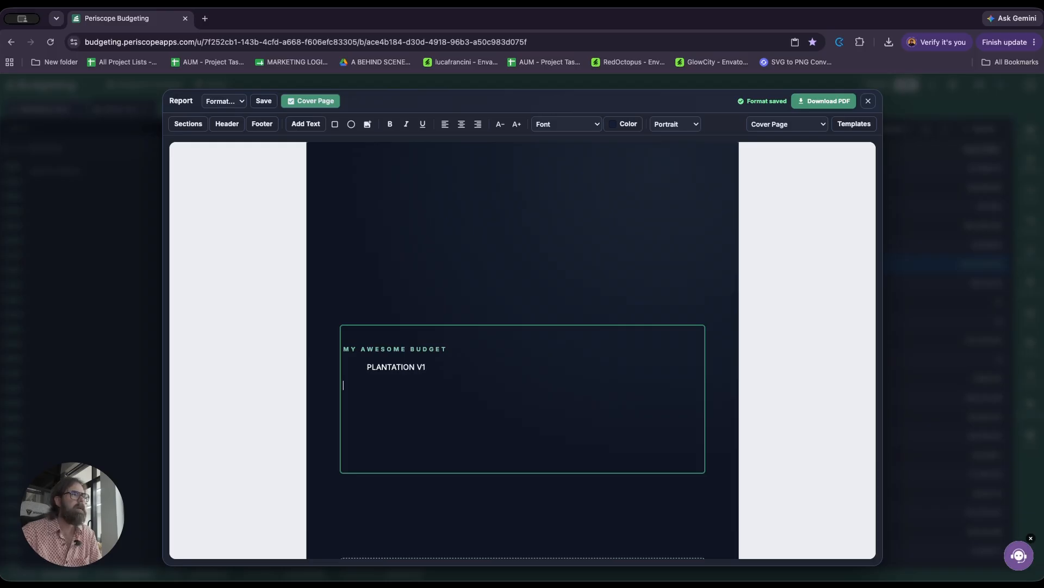
click(306, 124)
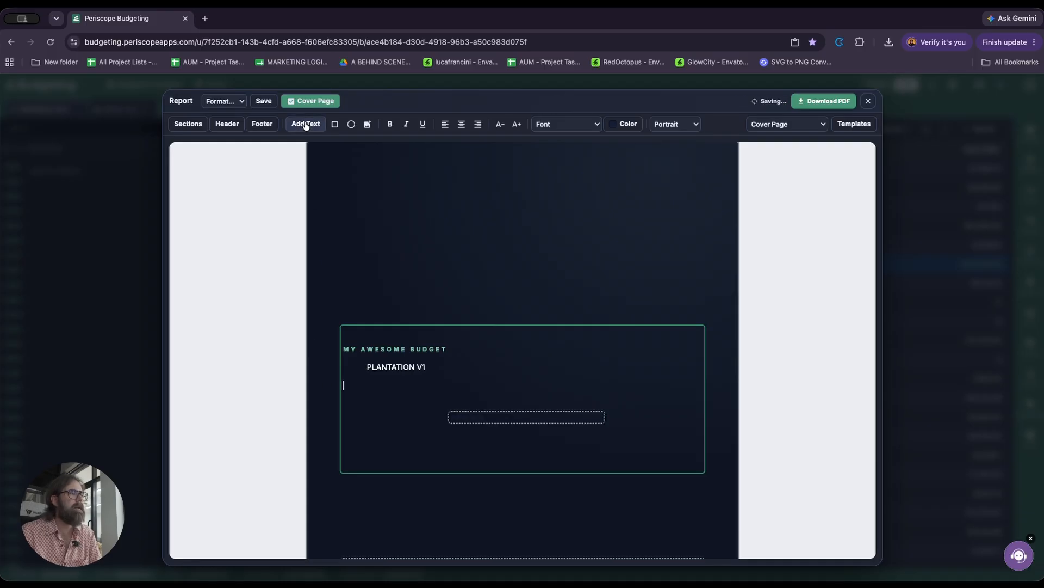
drag(534, 415, 495, 215)
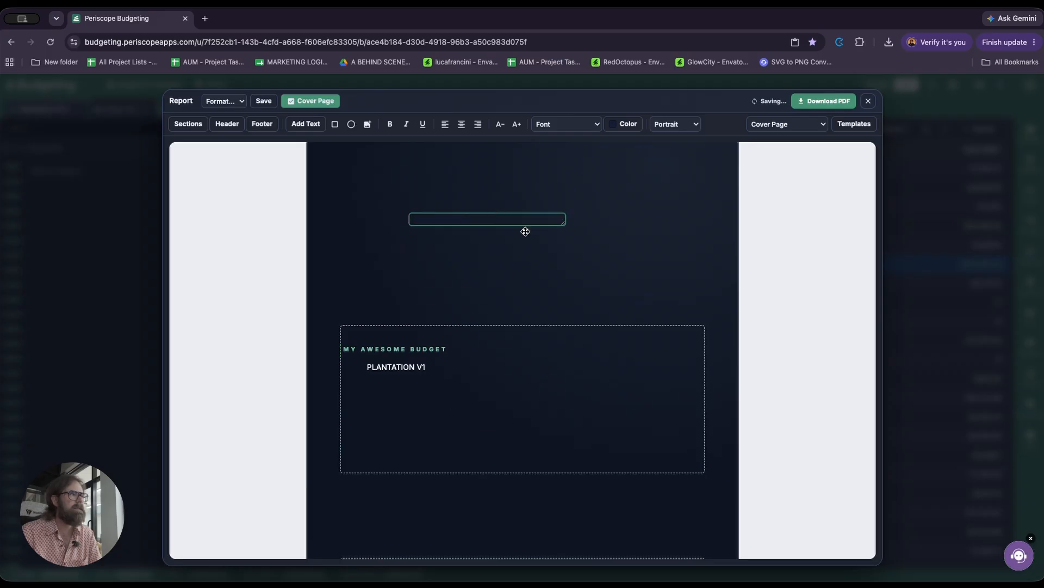
Step: Open the report's header settings and insert the #Budget Name reference in Header Left
click(227, 124)
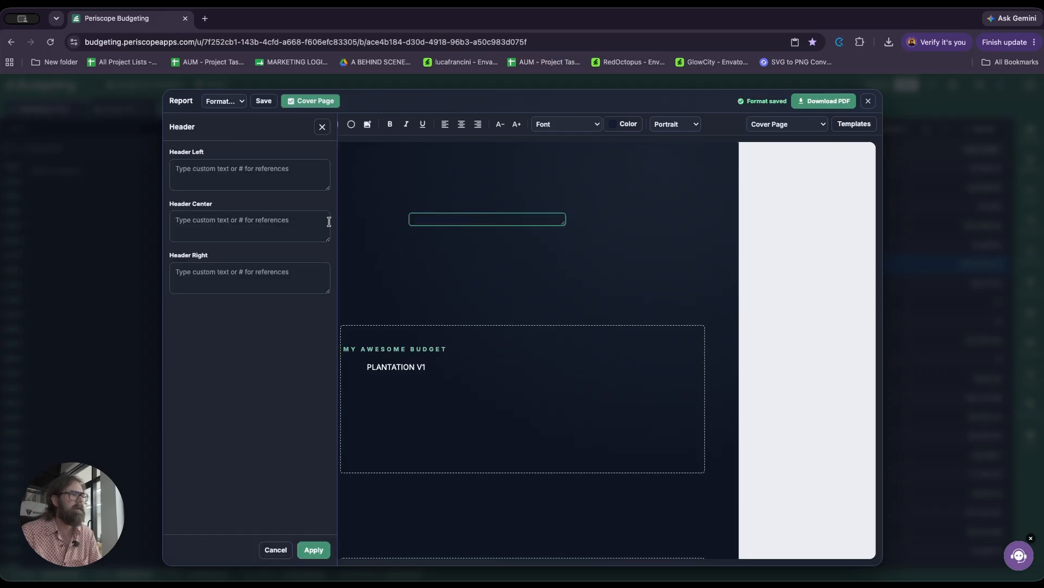
click(211, 173)
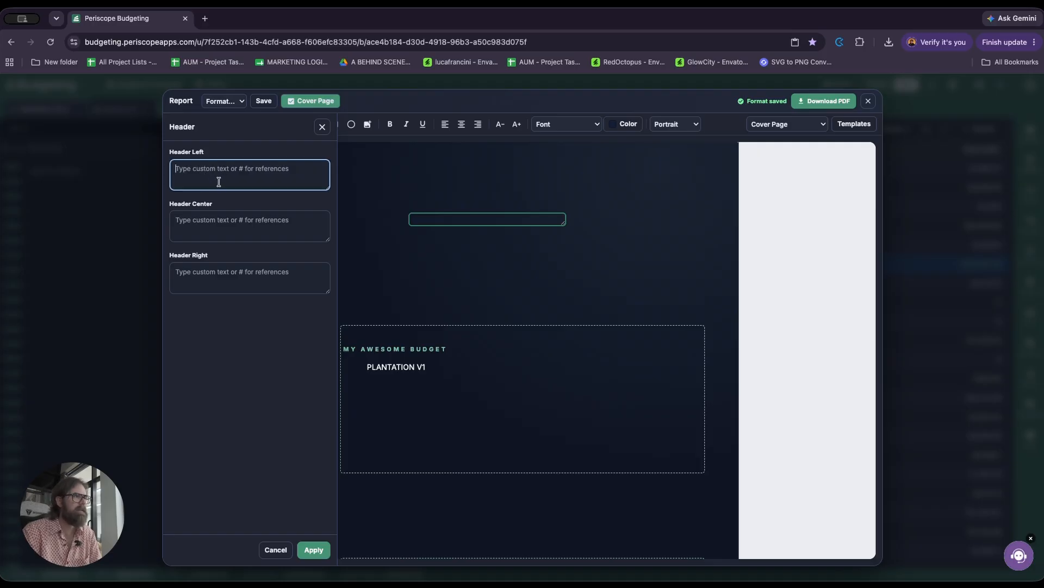
text(#)
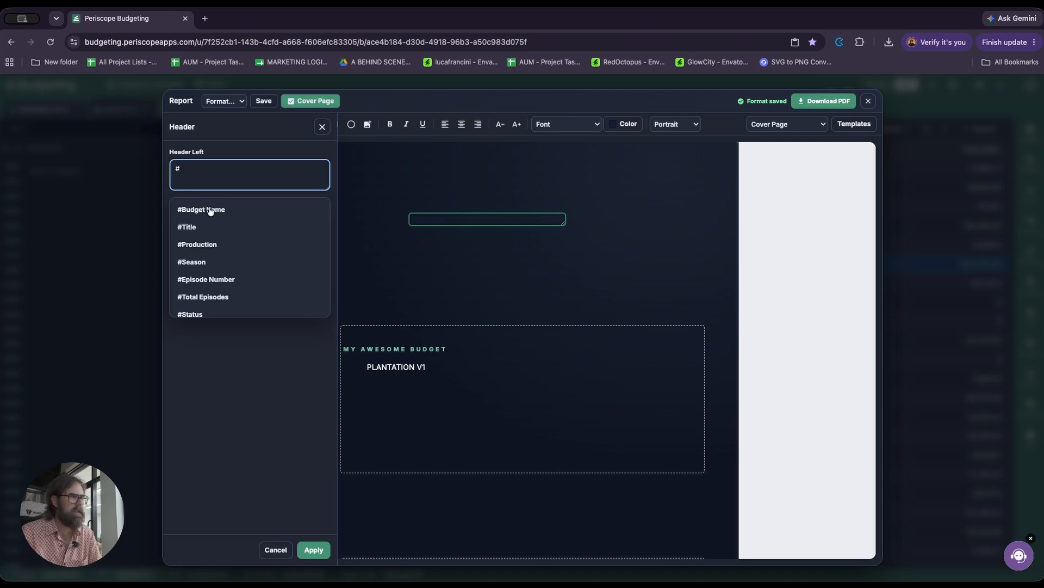
scroll(208, 245, down, 6)
scroll(209, 246, up, 6)
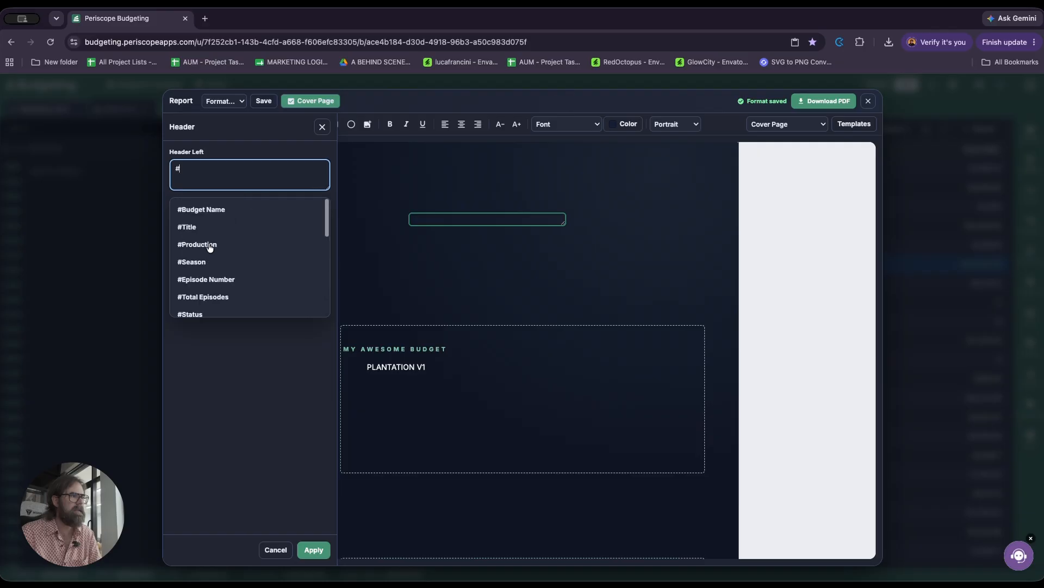
click(212, 210)
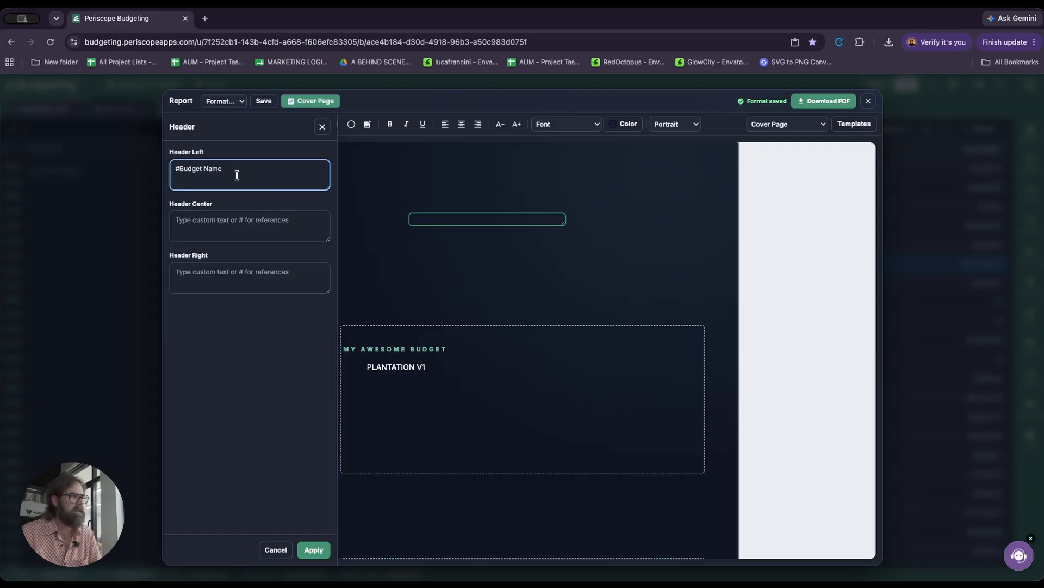
Step: Add the #Title and #Production Base City references after the budget name in Header Left
text(#)
click(199, 228)
text(#Title #)
scroll(207, 256, down, 5)
click(208, 249)
Step: Enter # in Header Center, apply the header settings, and check the header on the Top sheet page
click(199, 230)
text(#)
scroll(199, 298, down, 5)
scroll(196, 300, up, 5)
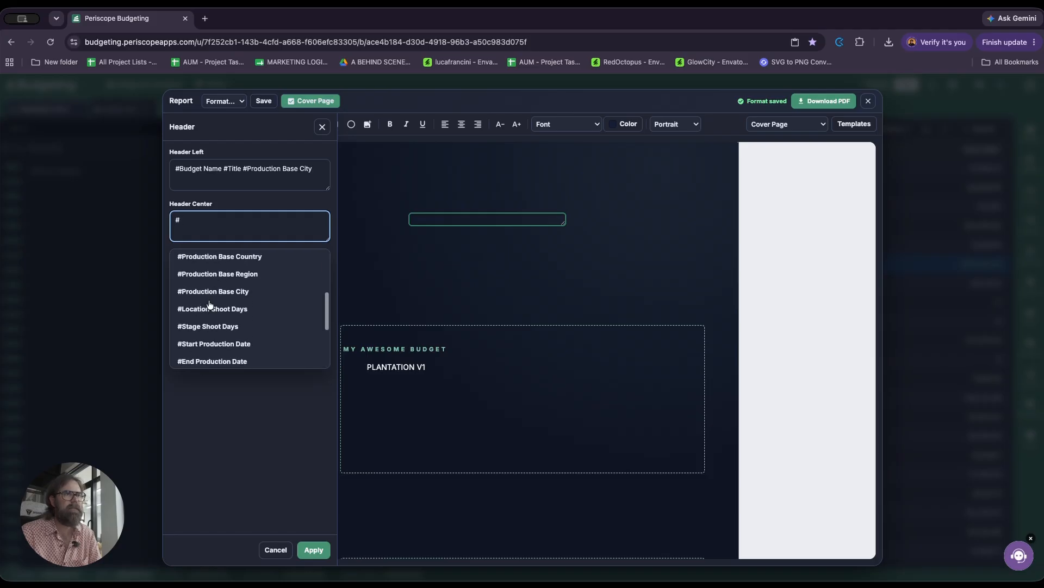
click(269, 205)
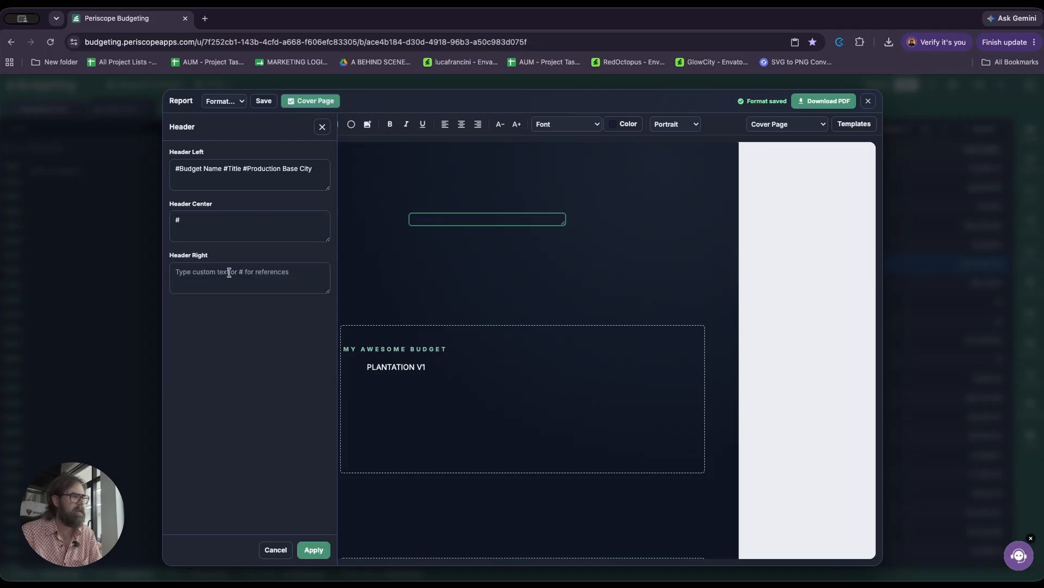
click(312, 550)
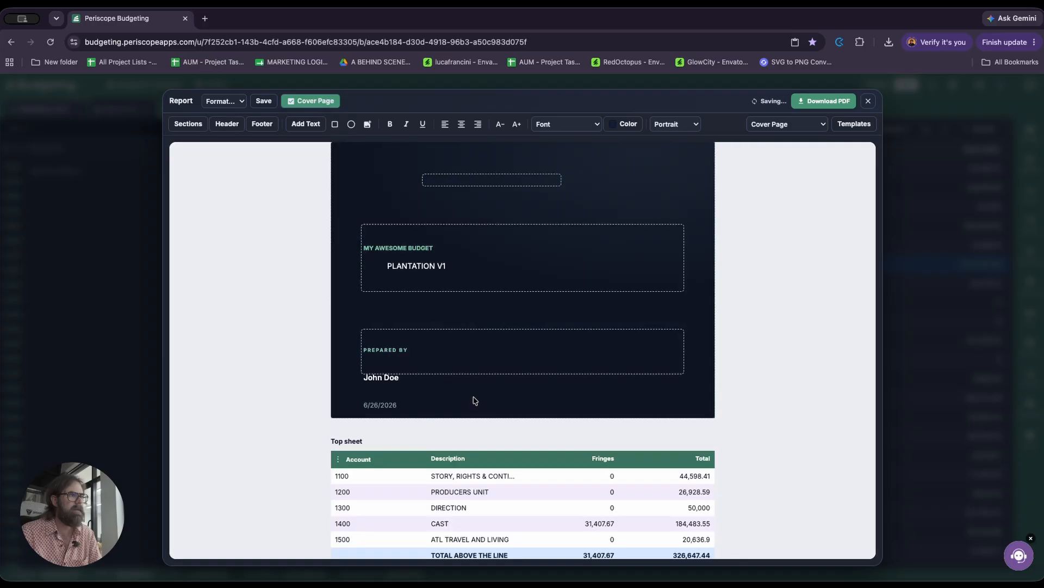
scroll(303, 356, down, 10)
scroll(305, 354, up, 1)
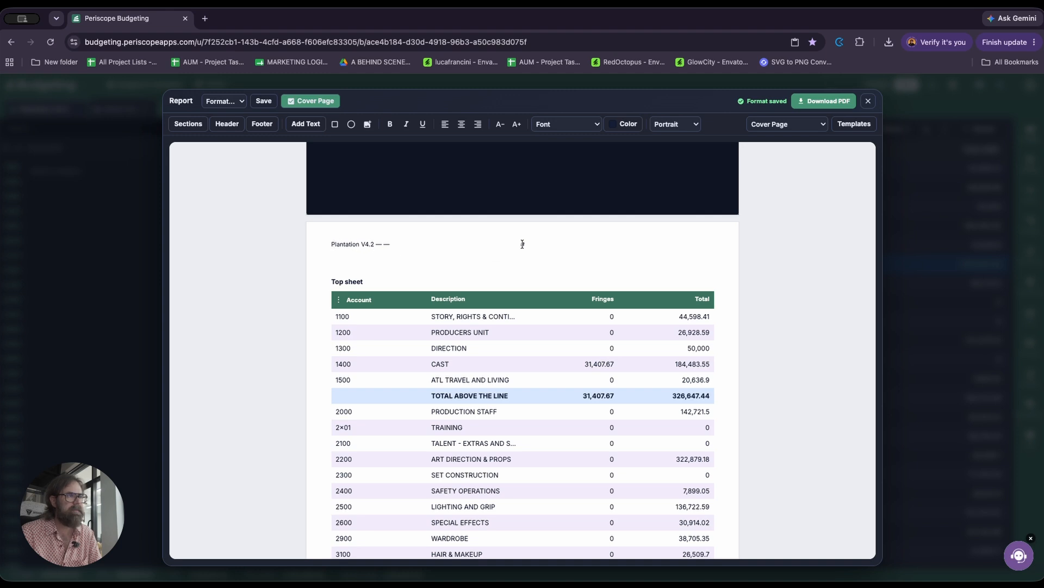
scroll(268, 283, up, 8)
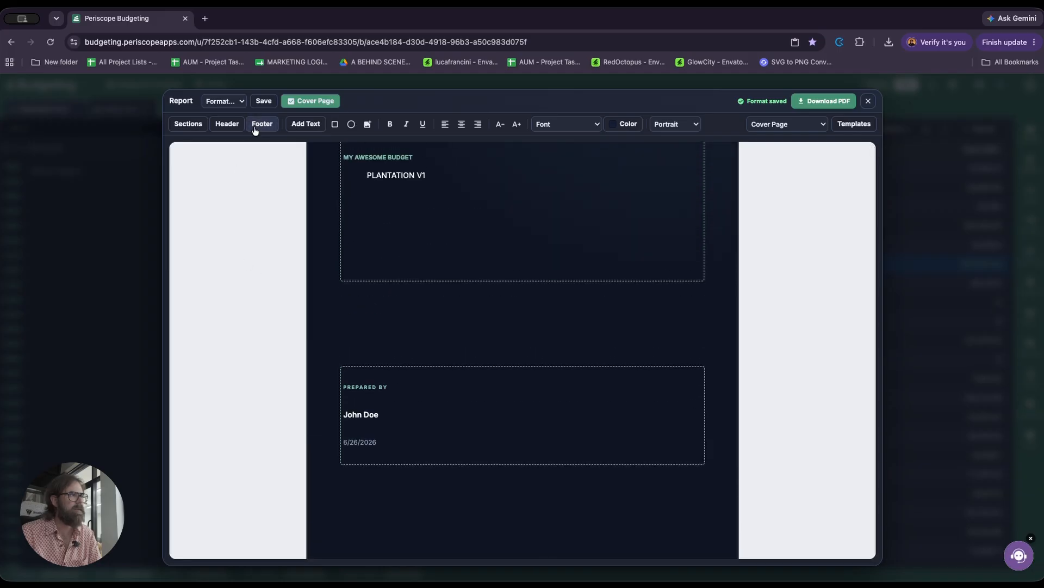
Step: Review the report's available sections and the Included Accounts list, and leave the section settings without applying changes
click(185, 126)
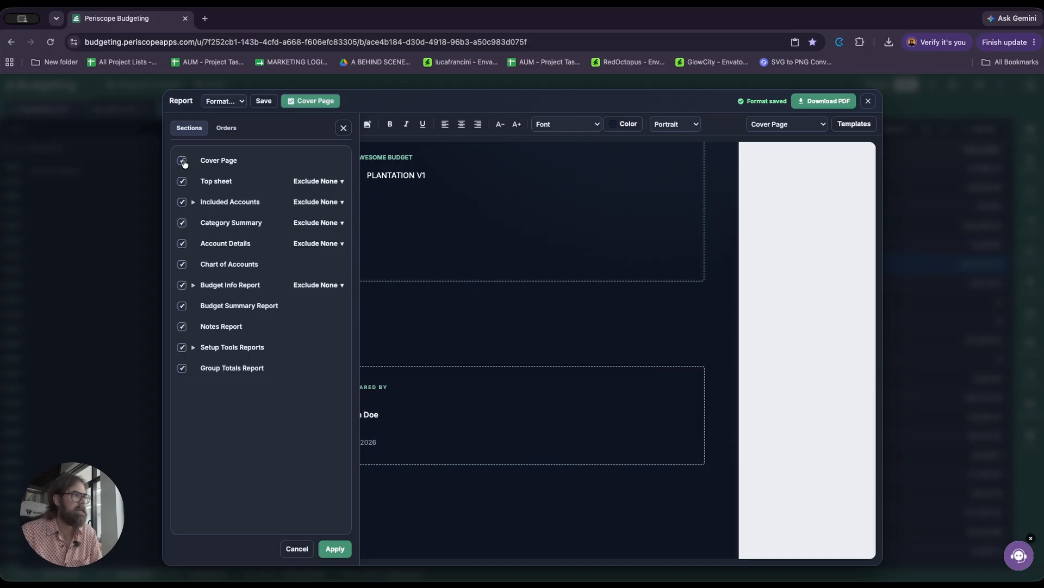
click(193, 202)
scroll(230, 293, down, 3)
scroll(230, 294, down, 10)
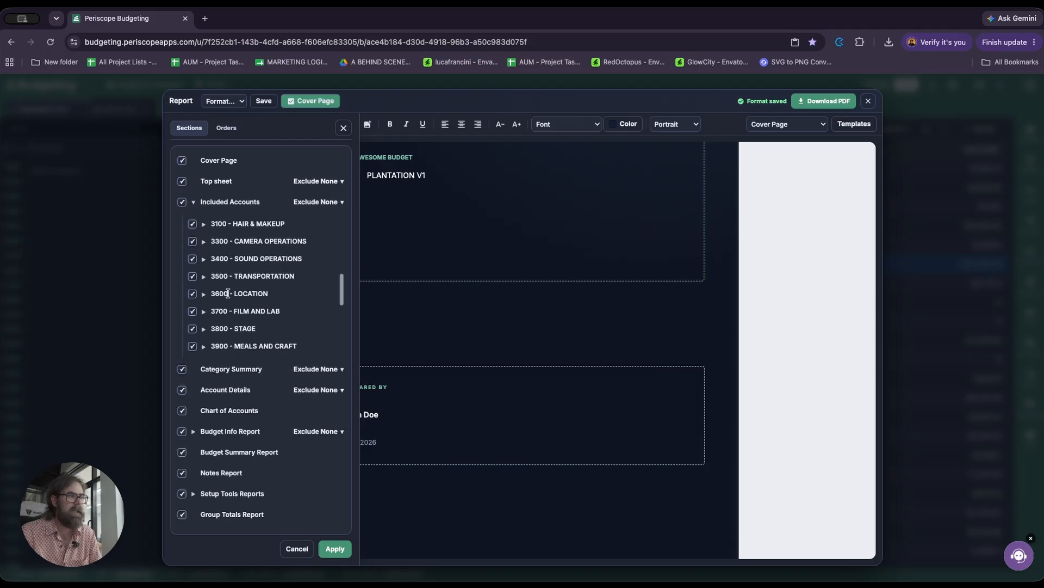
scroll(217, 272, up, 15)
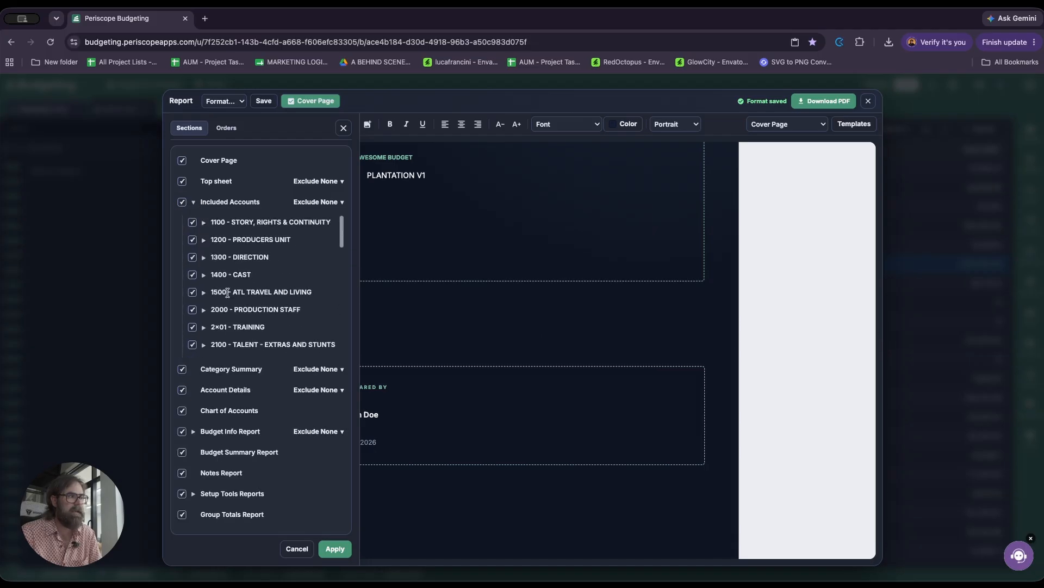
click(193, 202)
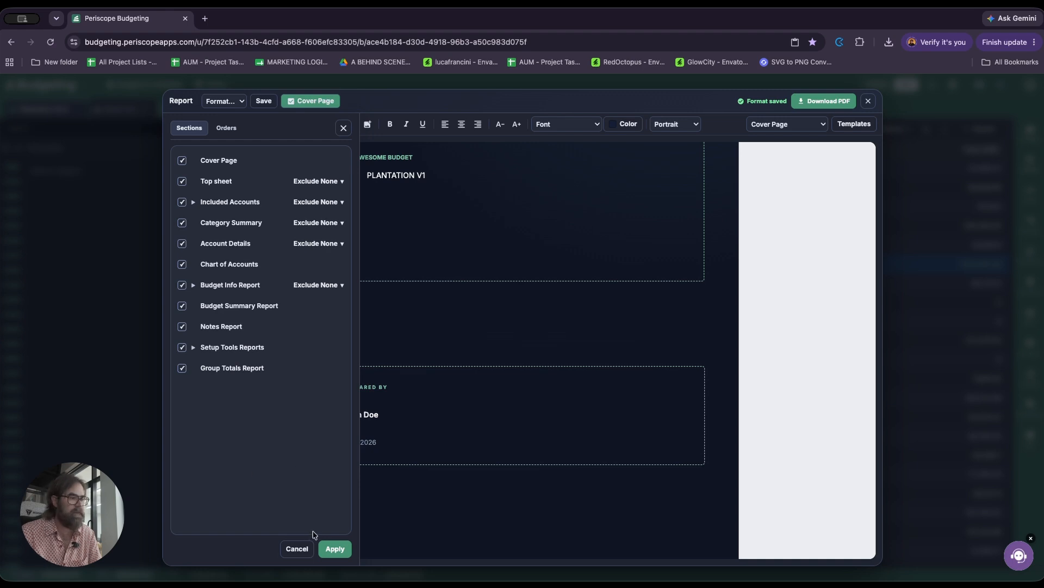
click(297, 548)
Step: Remove the cover page from the report and include it again
click(238, 104)
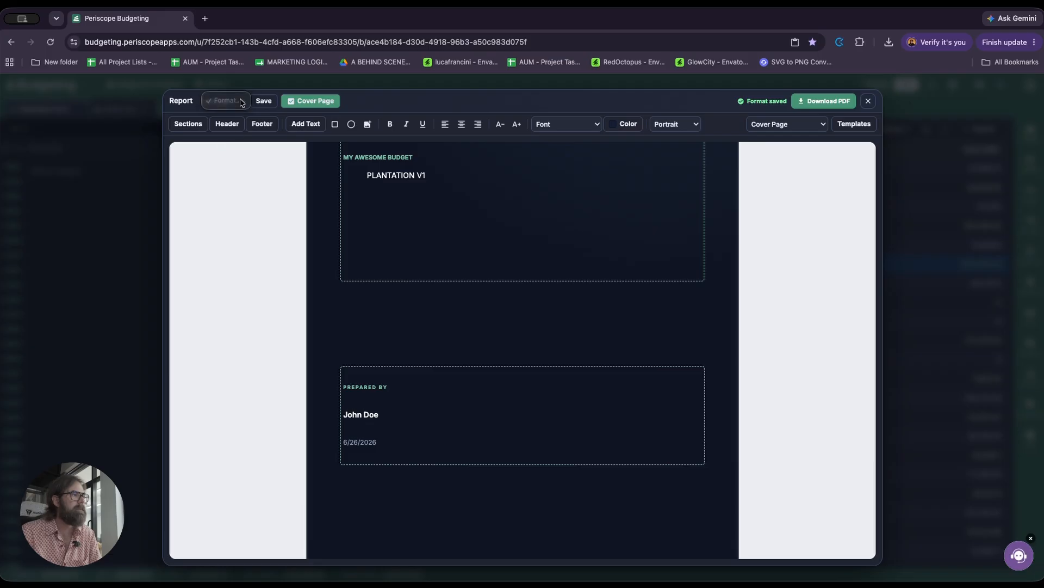
click(370, 102)
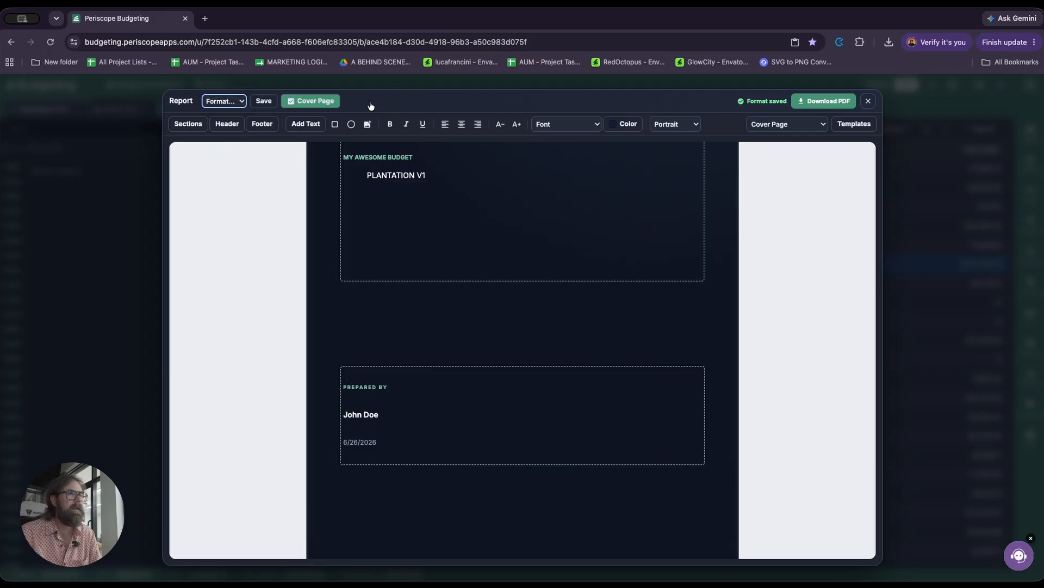
click(313, 104)
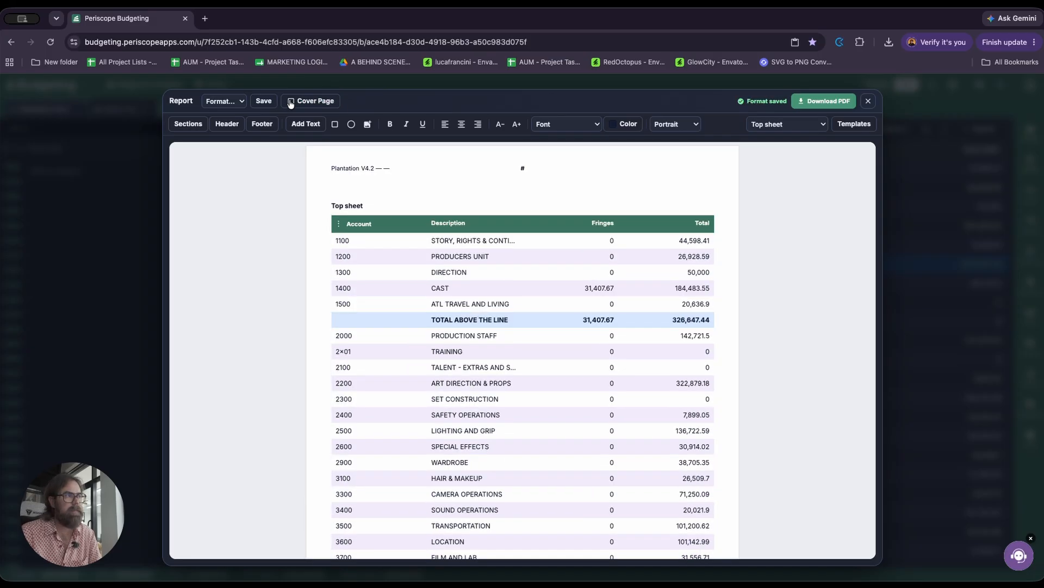
click(291, 102)
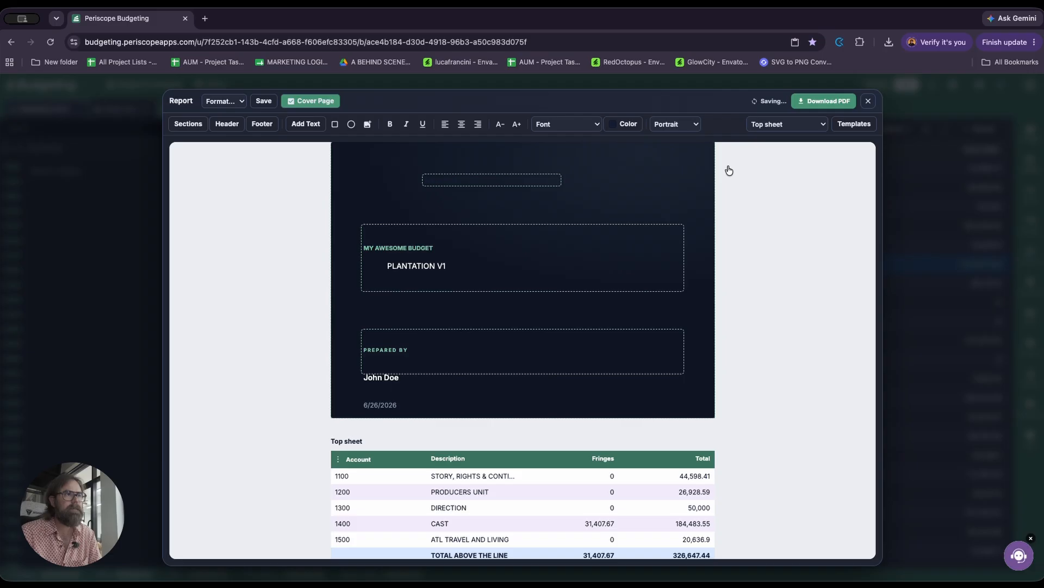
Step: Switch the report's orientation to Landscape and back to Portrait
click(693, 126)
click(687, 137)
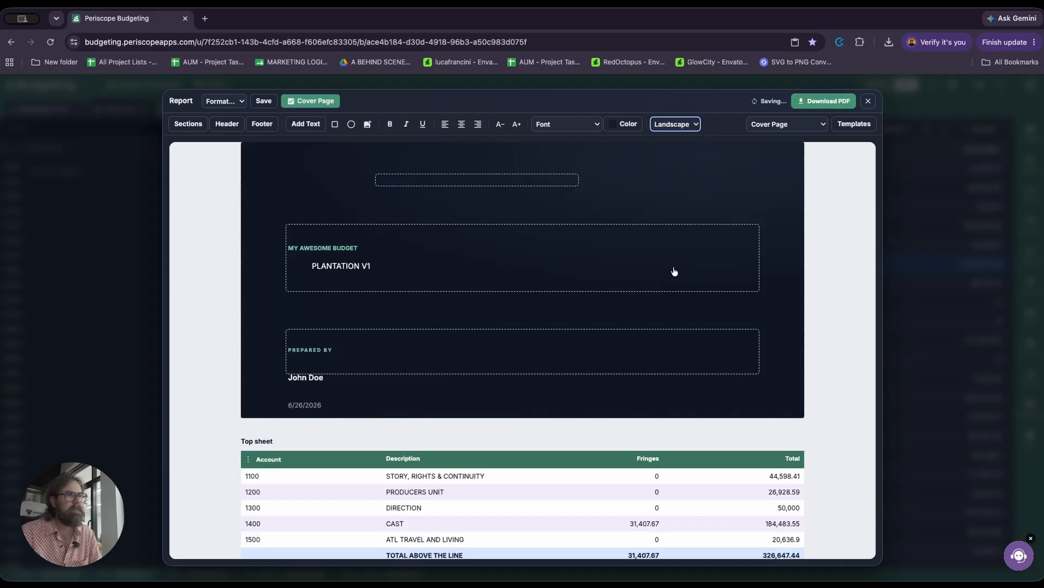
click(675, 124)
click(666, 110)
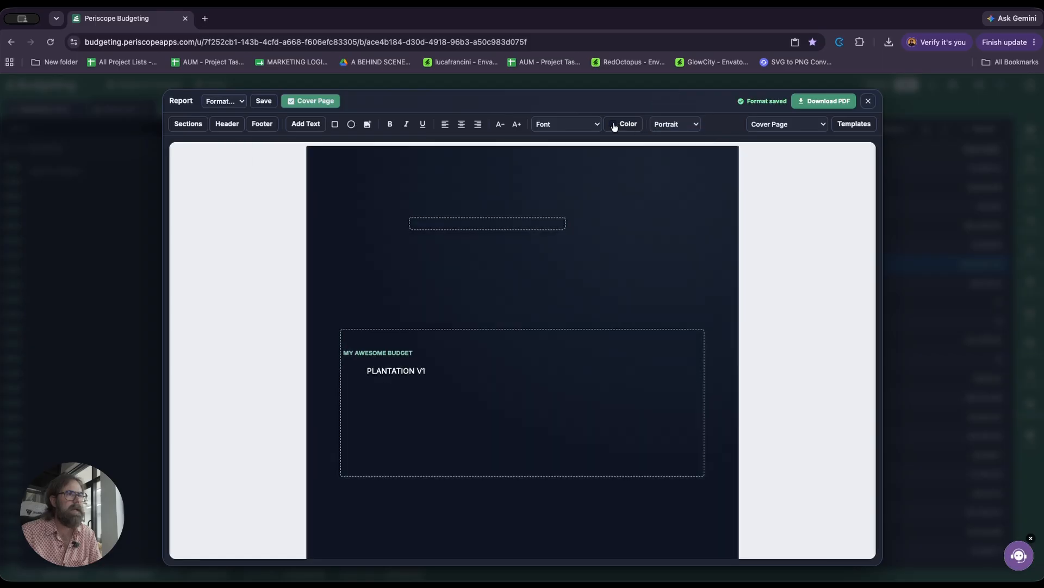
Step: Change the cover page's background gradient color to blue
click(620, 124)
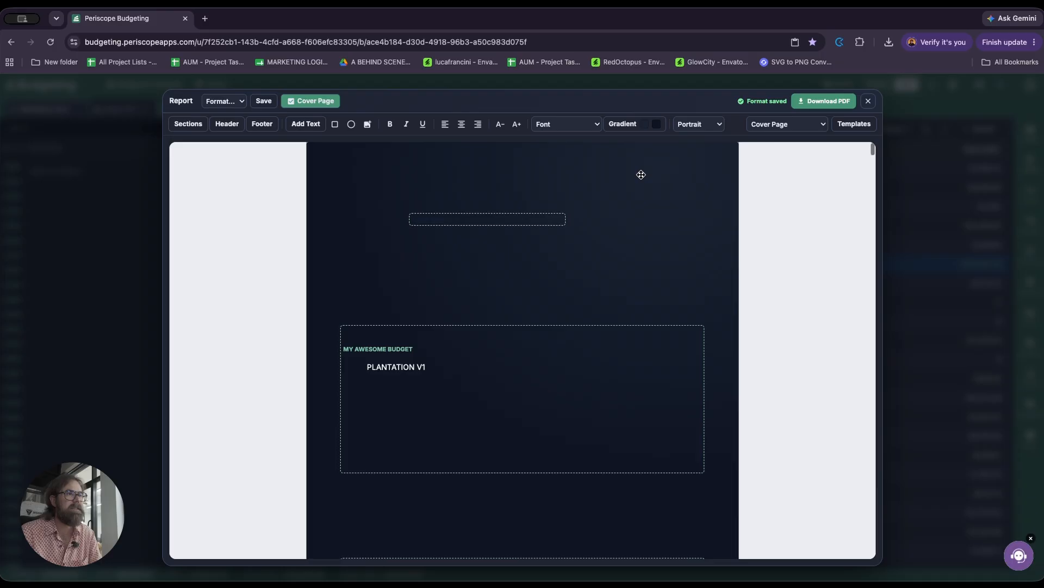
click(654, 126)
drag(728, 179, 735, 144)
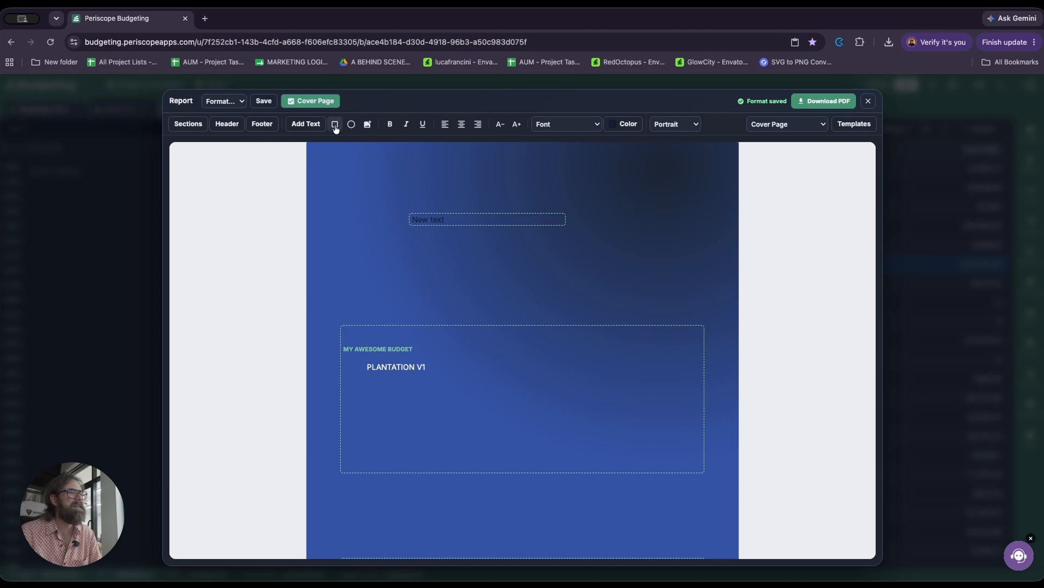
click(798, 130)
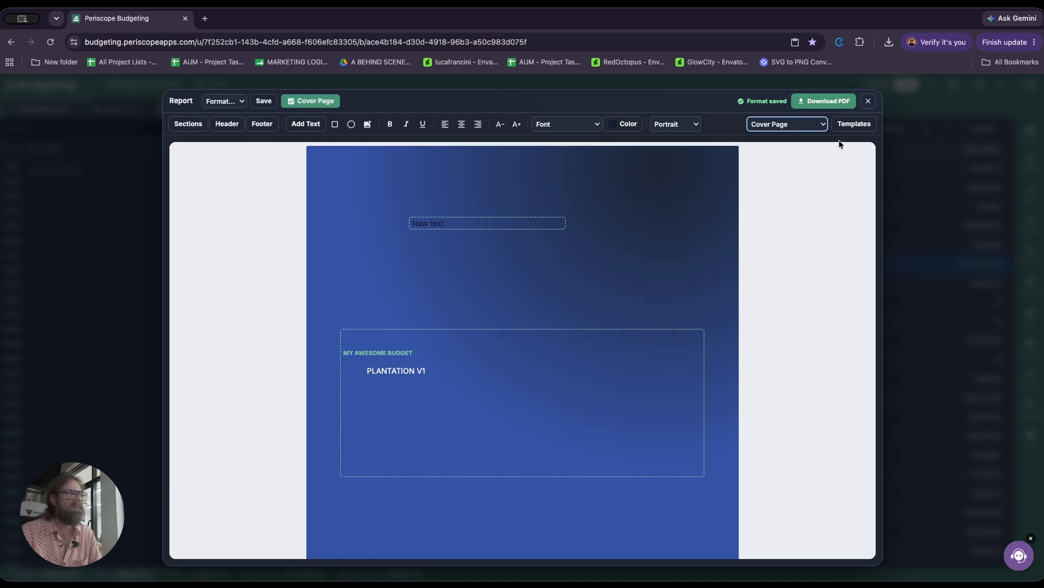
Step: Save the customized report layout as a format named "MY FORMAT"
click(267, 102)
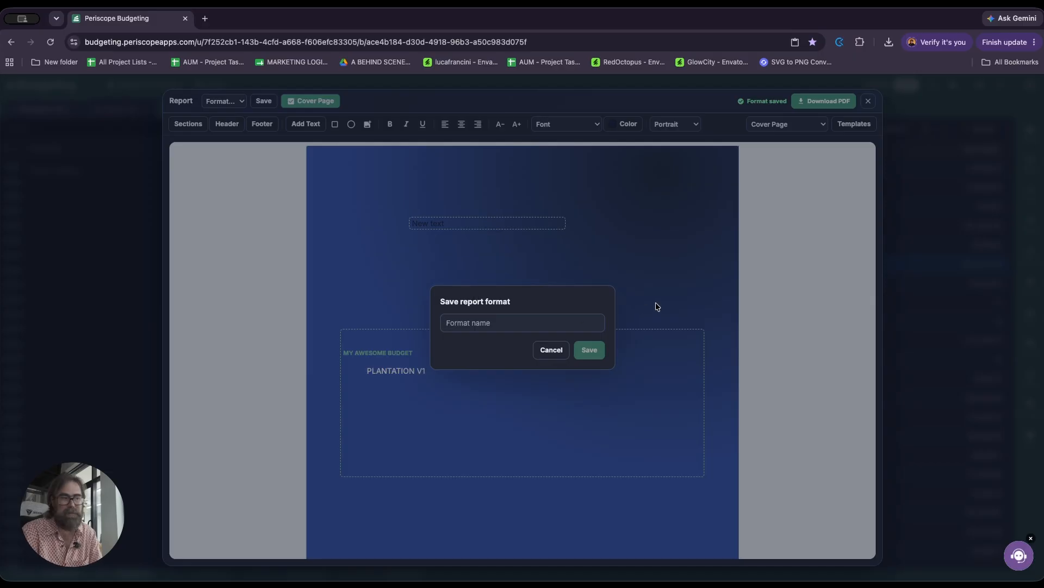
text(MY)
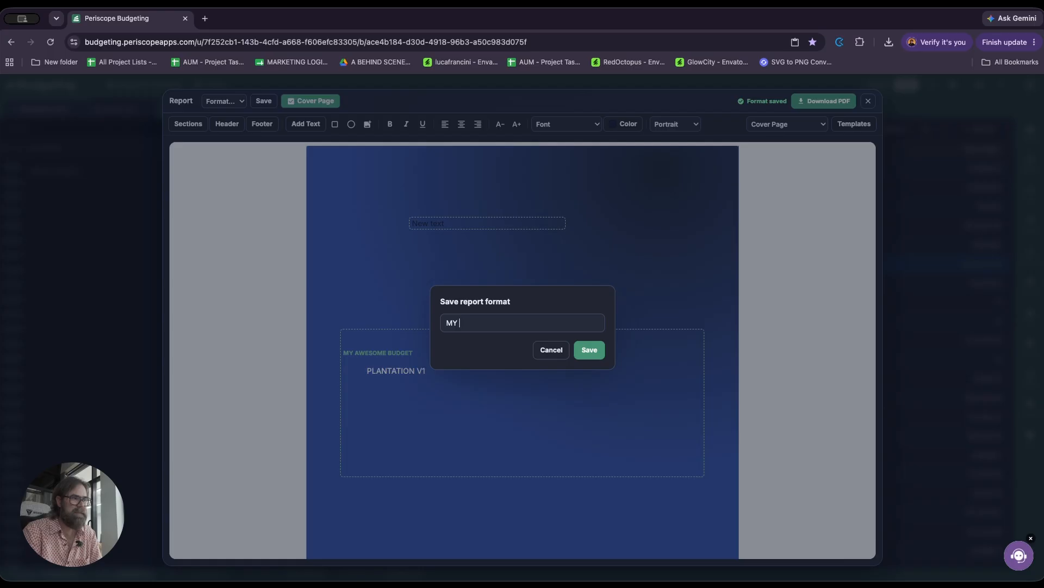
text( FORT)
key(BackSpace)
text(AT)
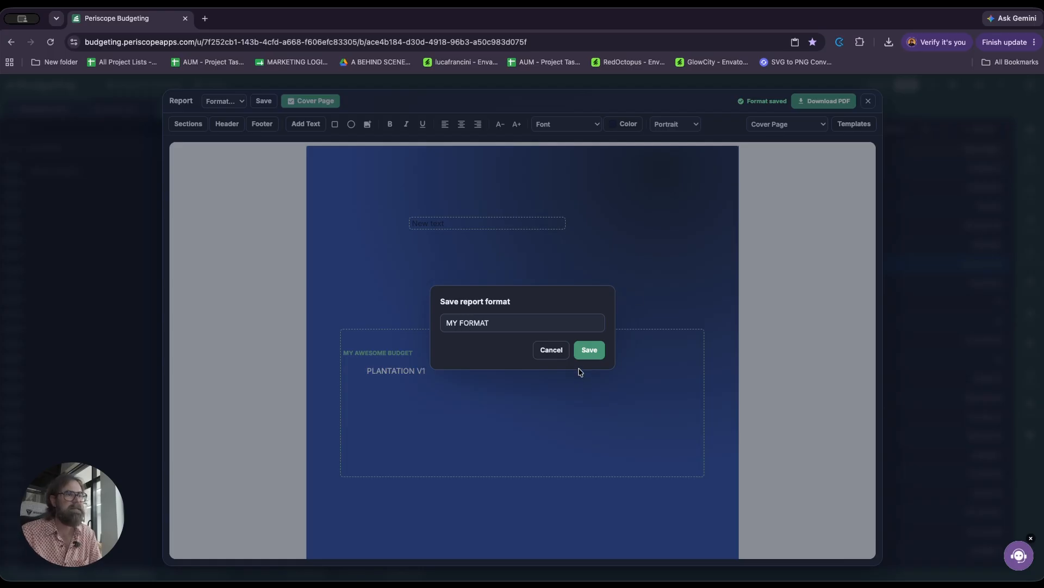
click(591, 356)
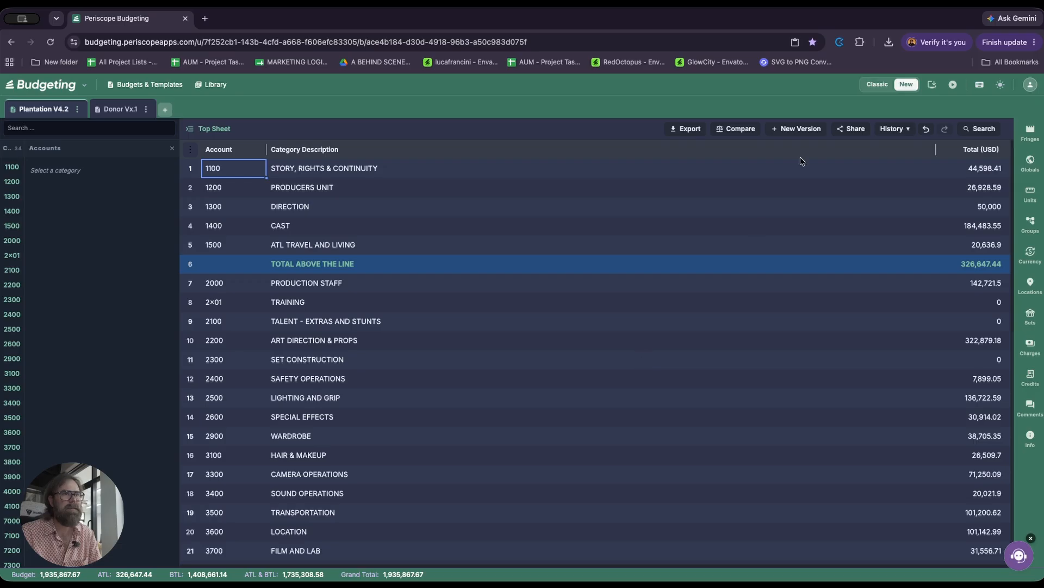
click(696, 131)
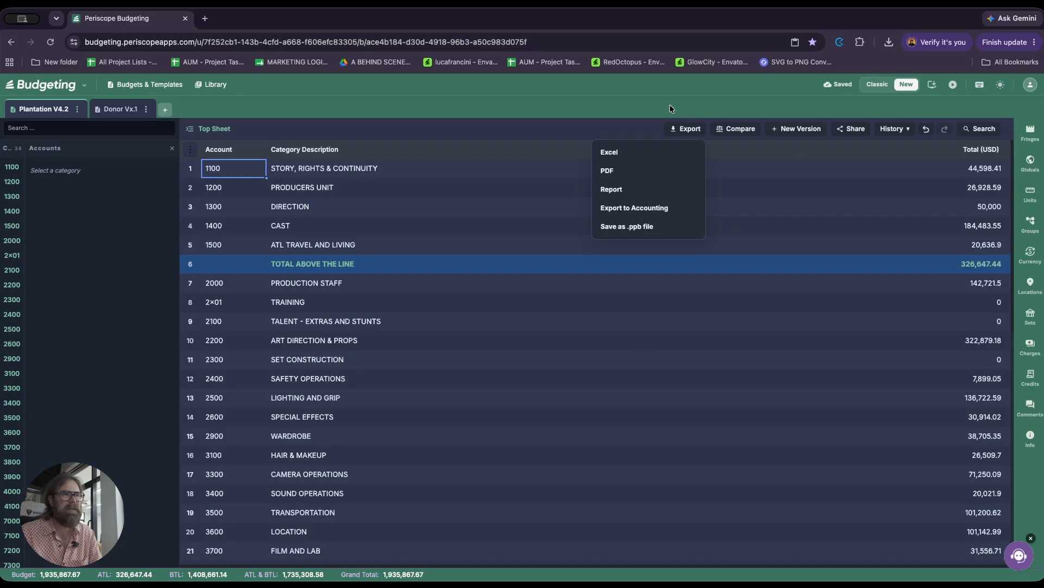
click(670, 104)
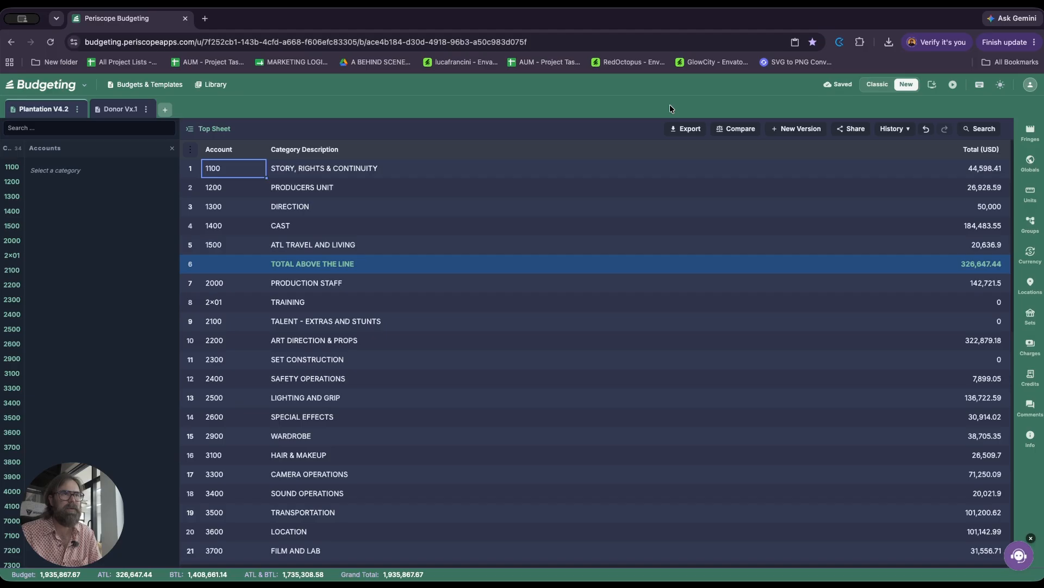
Step: Show a side-by-side comparison of Plantation V4.2 with the Tutorial Template budget
click(745, 132)
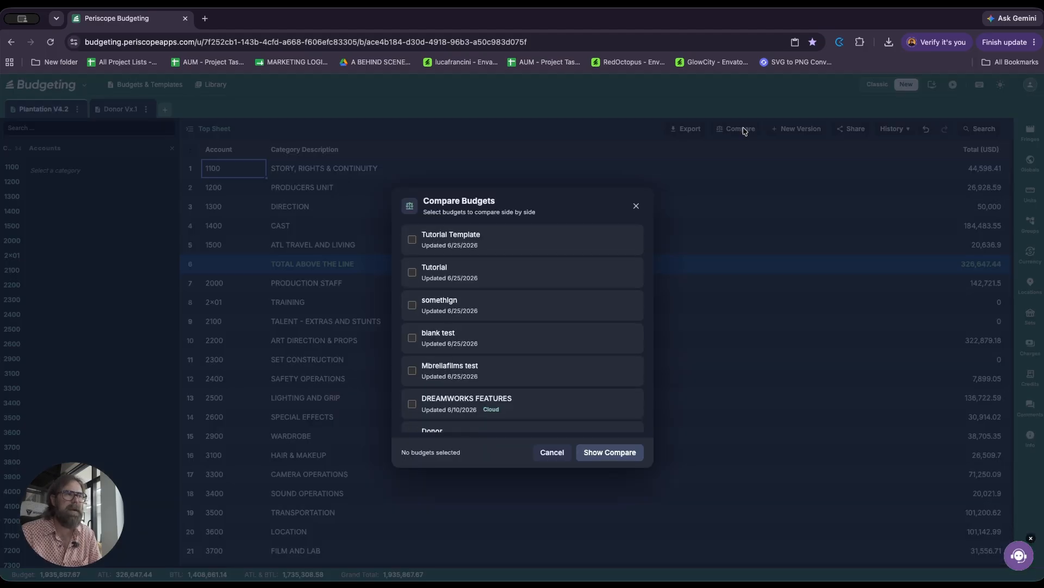
scroll(482, 246, down, 1)
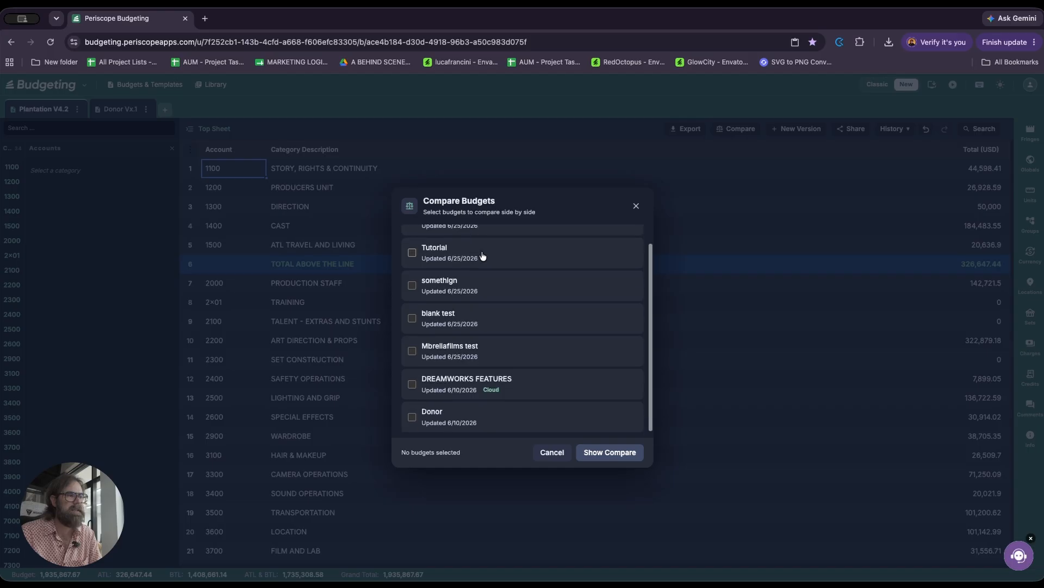
scroll(492, 239, up, 1)
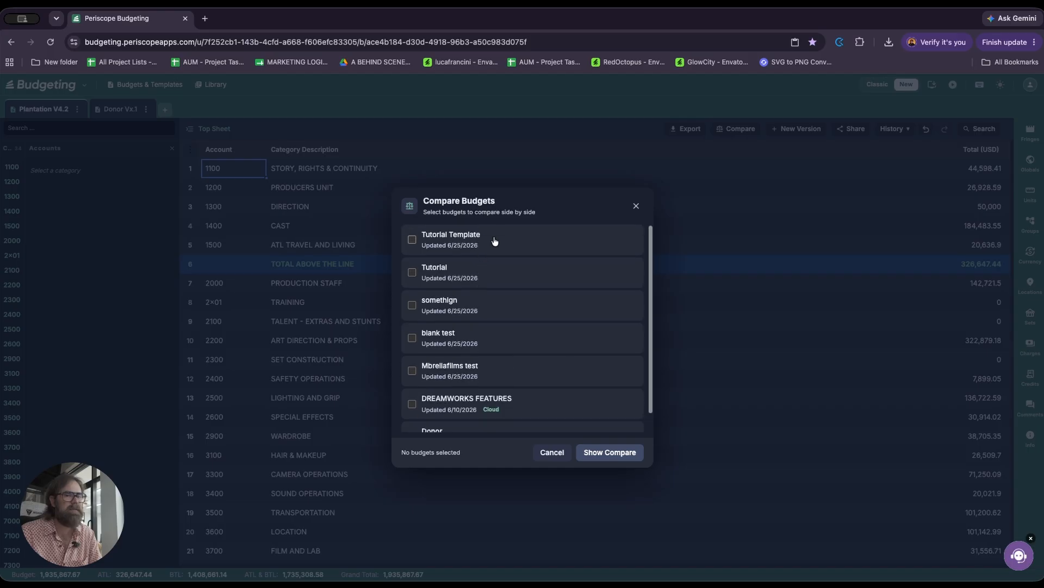
click(413, 239)
click(610, 453)
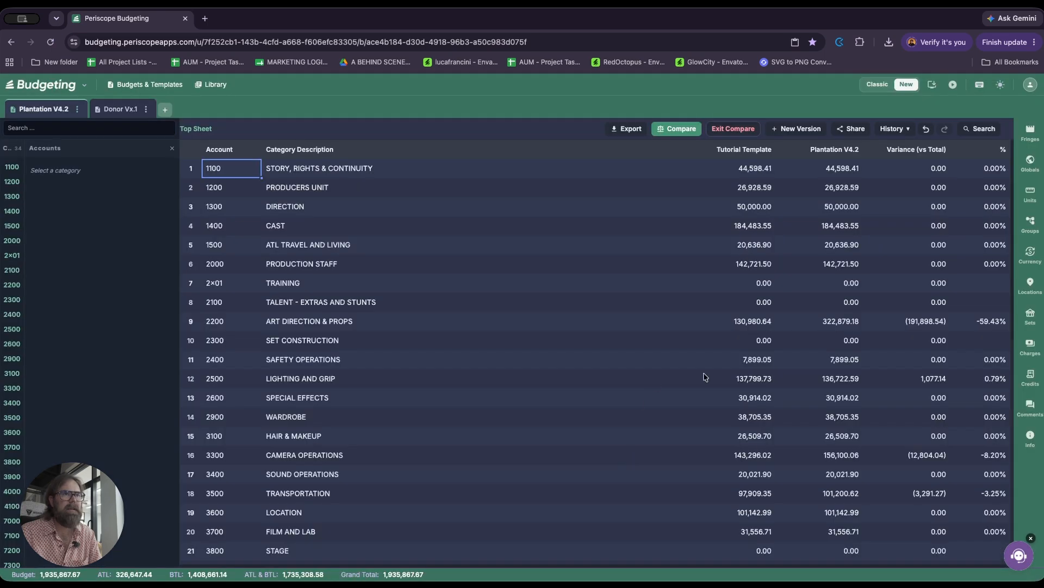
Step: Examine the totals and variances per category in the budget comparison, and exit the comparison
scroll(816, 251, down, 4)
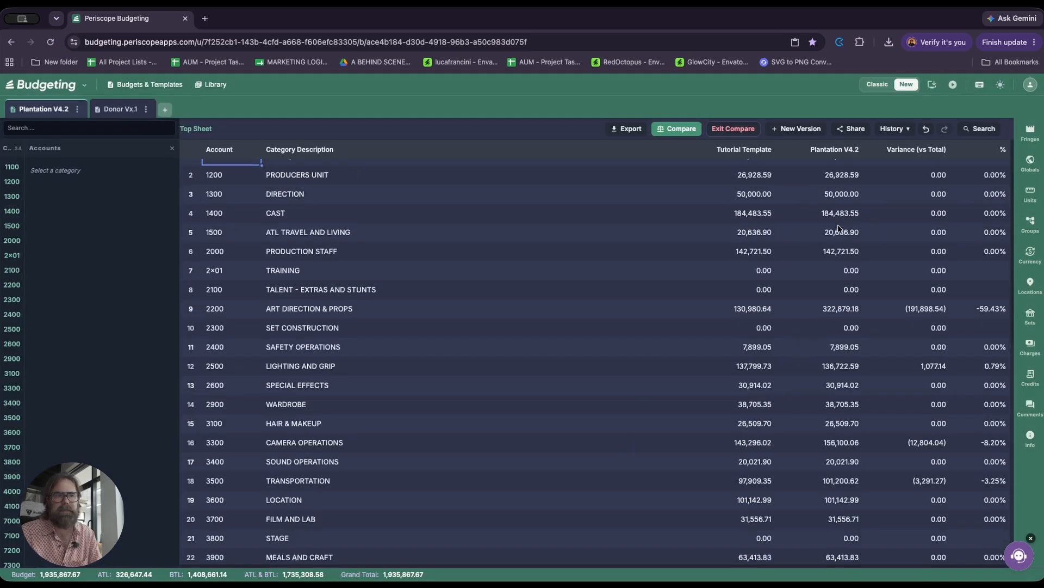
scroll(822, 250, up, 4)
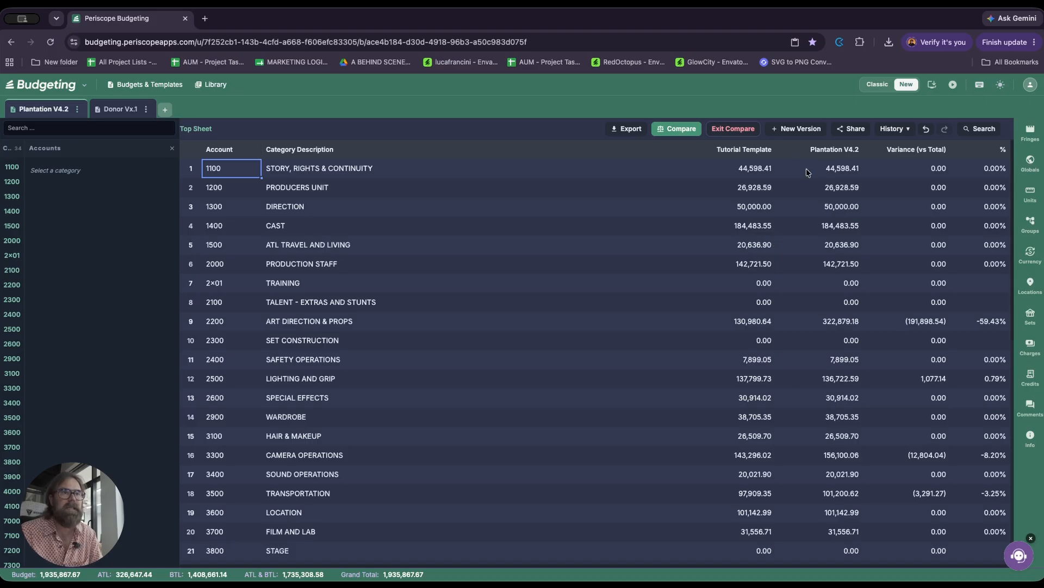
scroll(829, 211, down, 1)
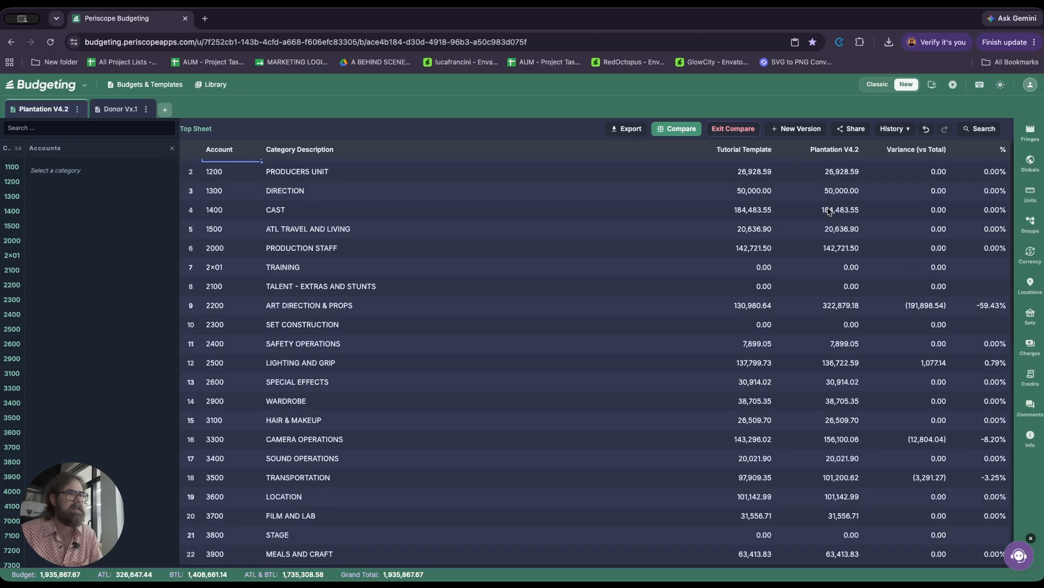
scroll(805, 196, up, 1)
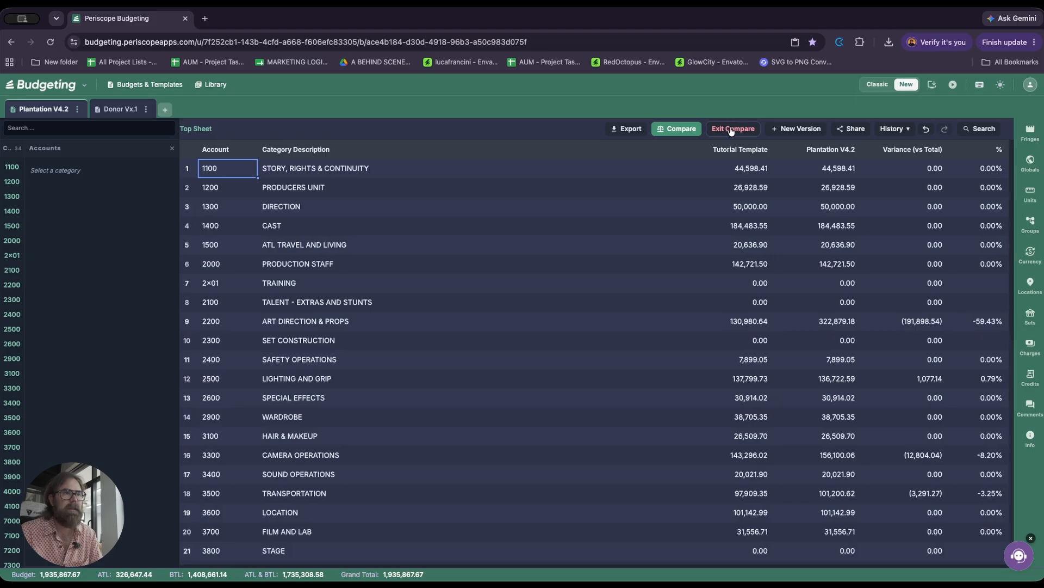
click(732, 130)
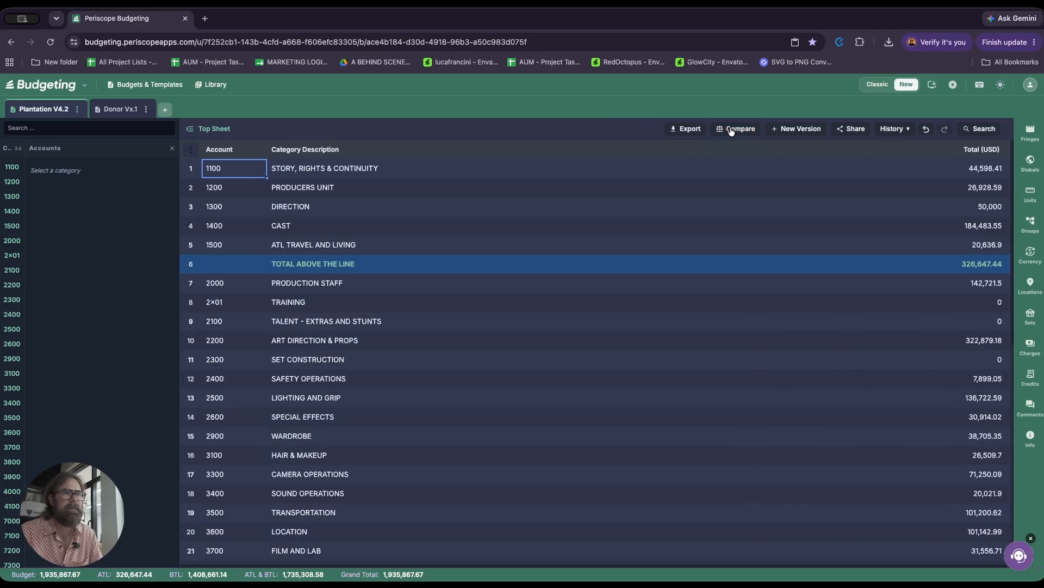
Step: Create a new version of the Plantation V4.2 budget named "Plantation V5"
click(796, 131)
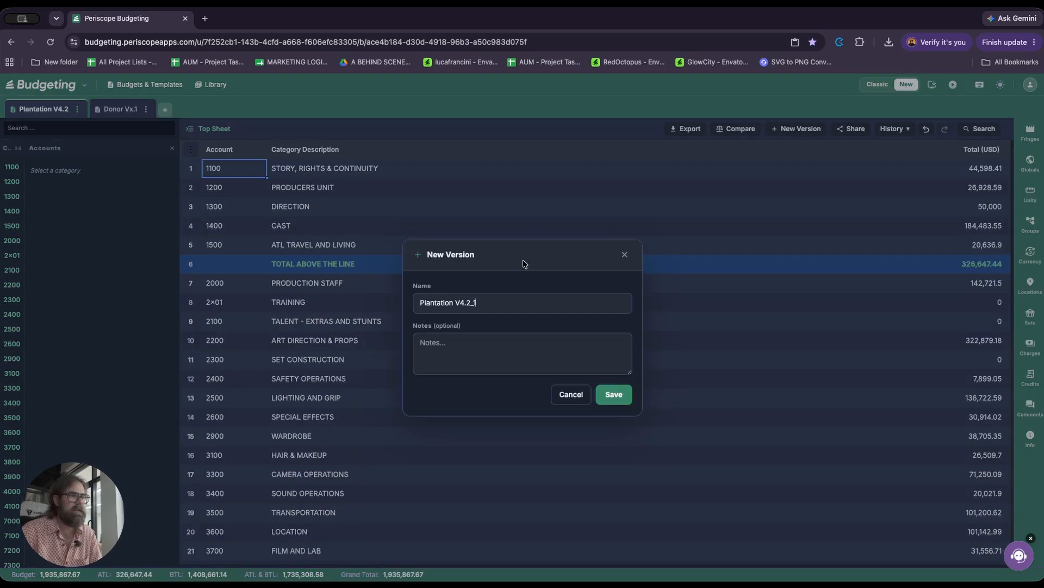
click(614, 389)
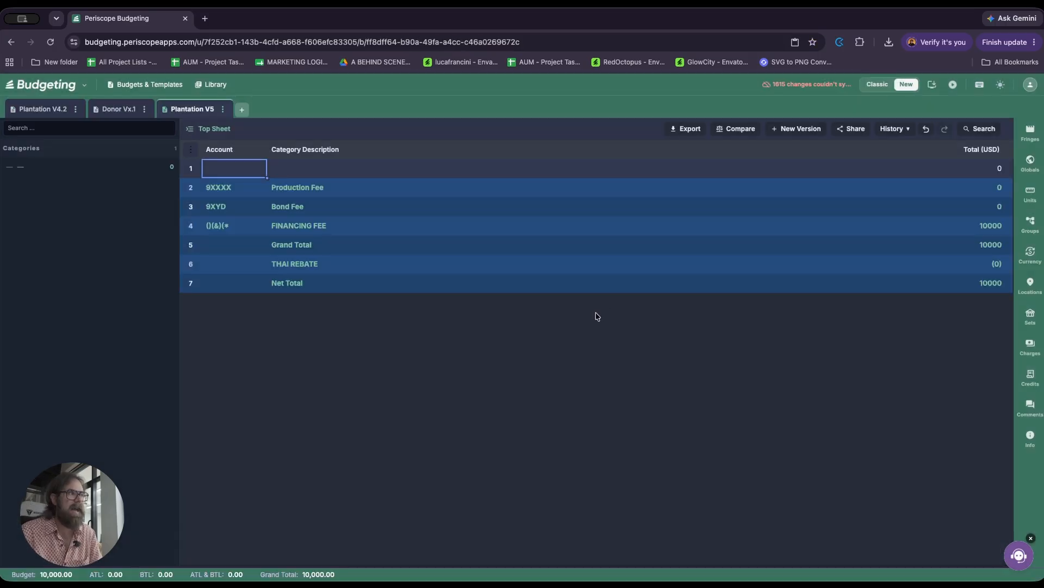
Step: Look at the sharing options for the Plantation V5 budget, and exit them without inviting anyone
click(854, 133)
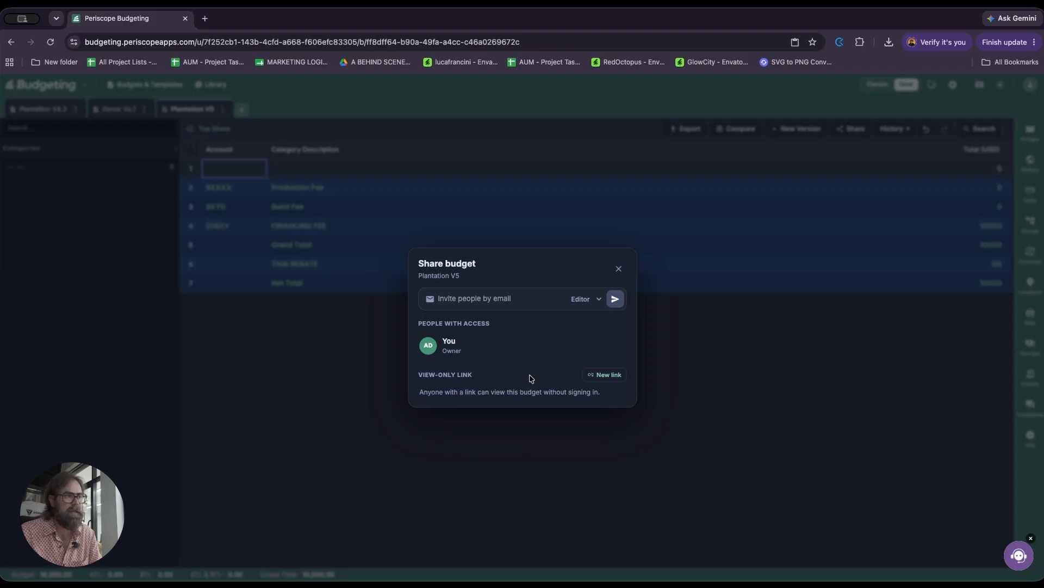
click(618, 268)
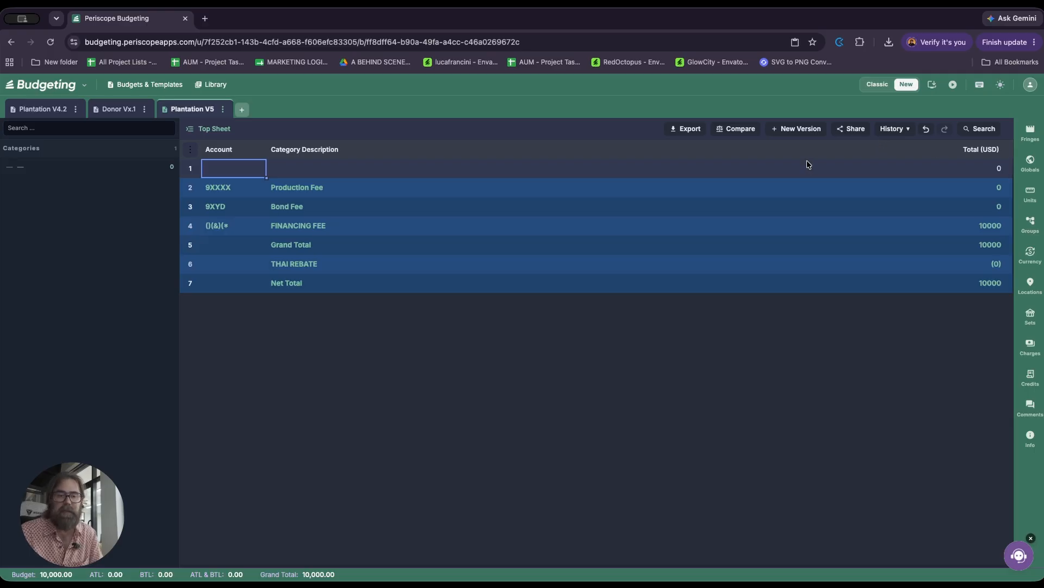
click(466, 237)
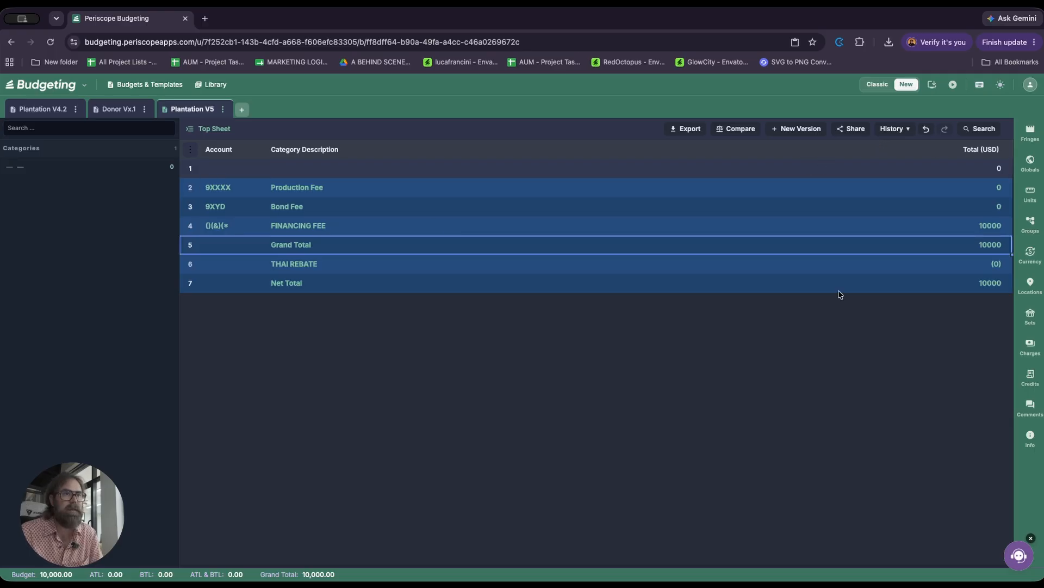
Step: Switch to the Plantation V4.2 budget and examine its edit history from the newest to the oldest change
click(62, 110)
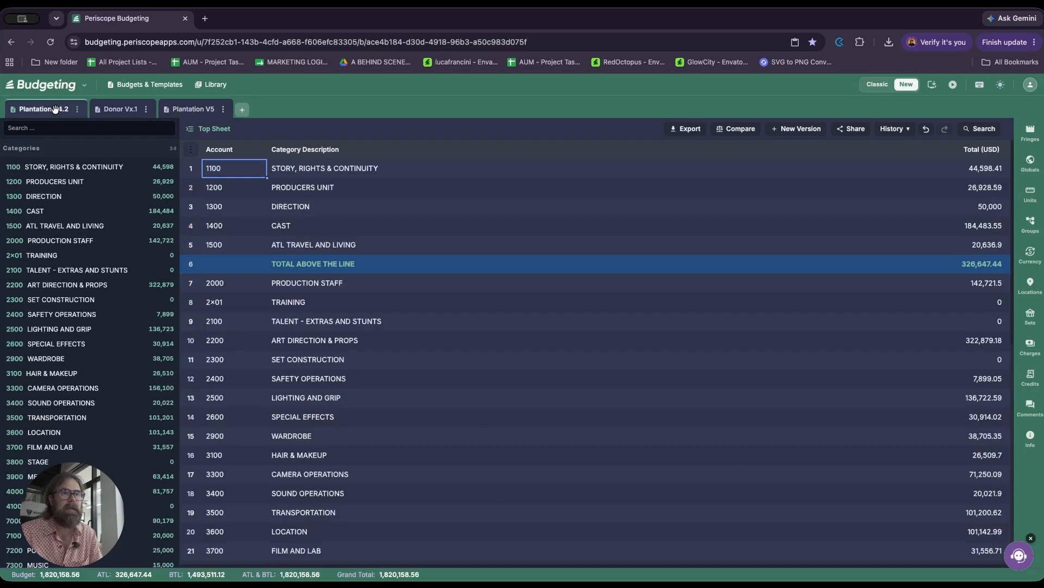
click(906, 129)
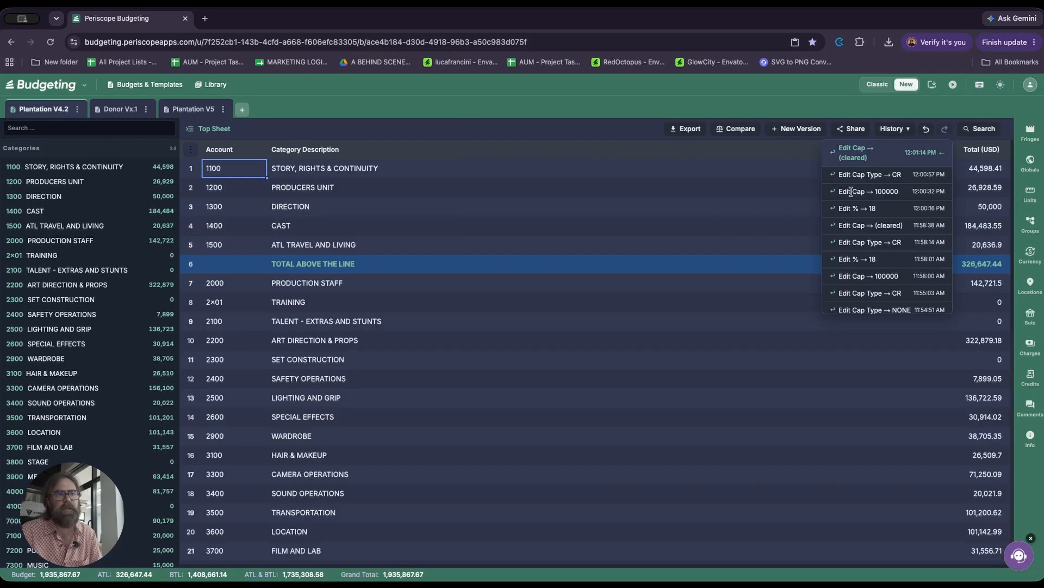
scroll(876, 180, down, 5)
scroll(876, 180, down, 10)
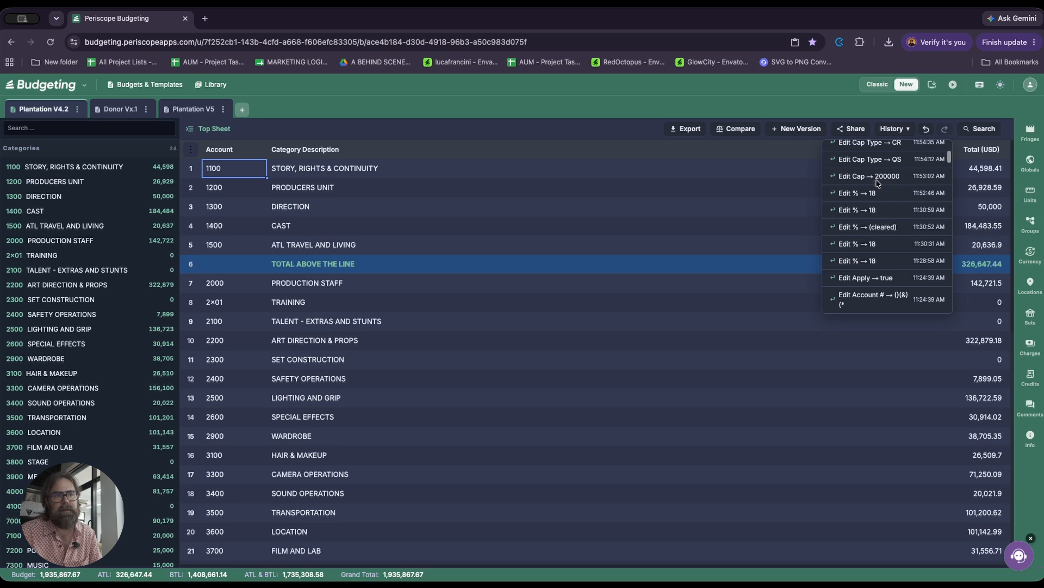
scroll(877, 184, down, 10)
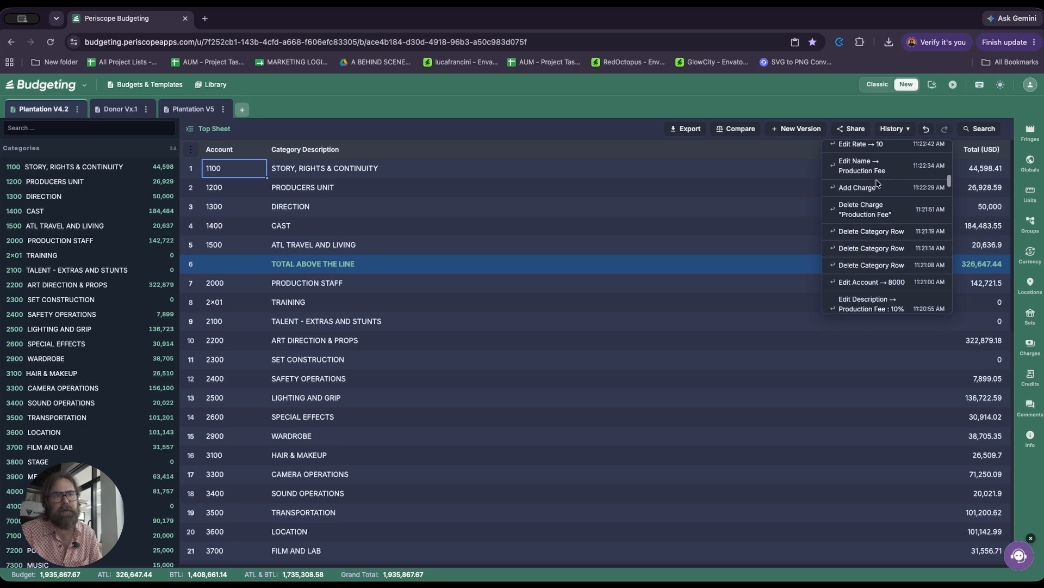
scroll(876, 182, down, 10)
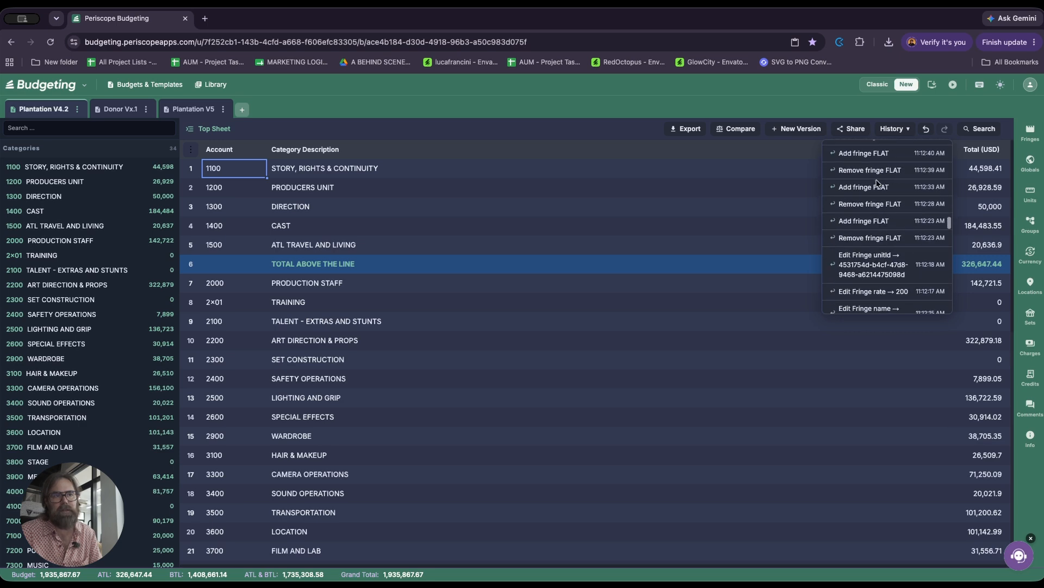
scroll(877, 182, down, 10)
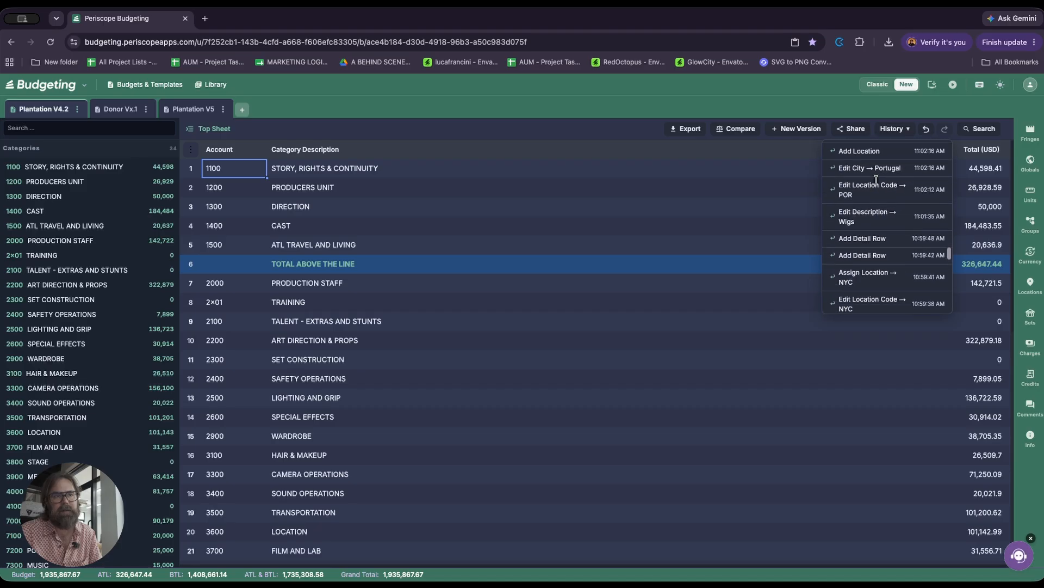
scroll(878, 184, up, 20)
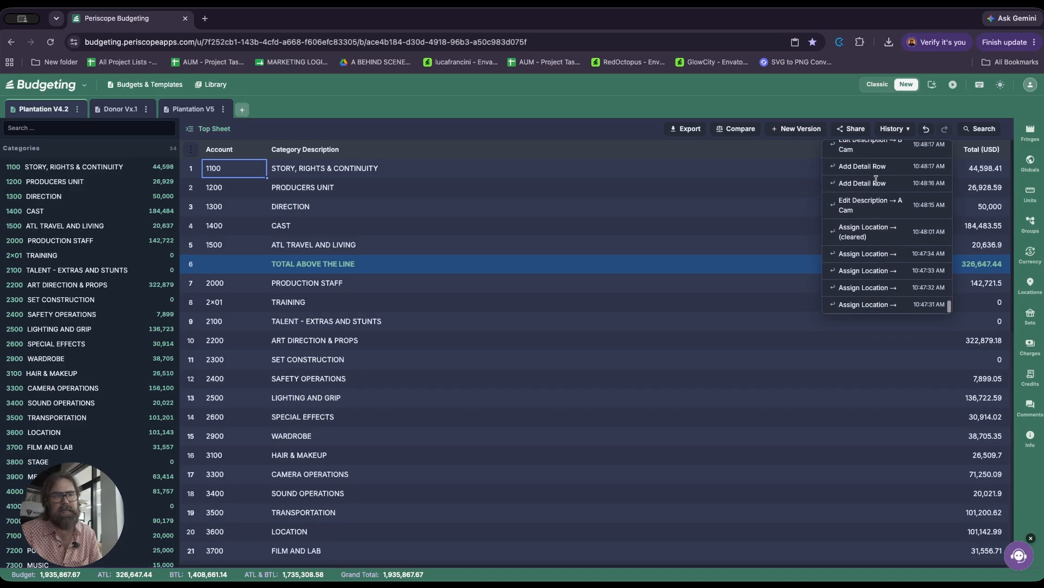
scroll(877, 184, up, 10)
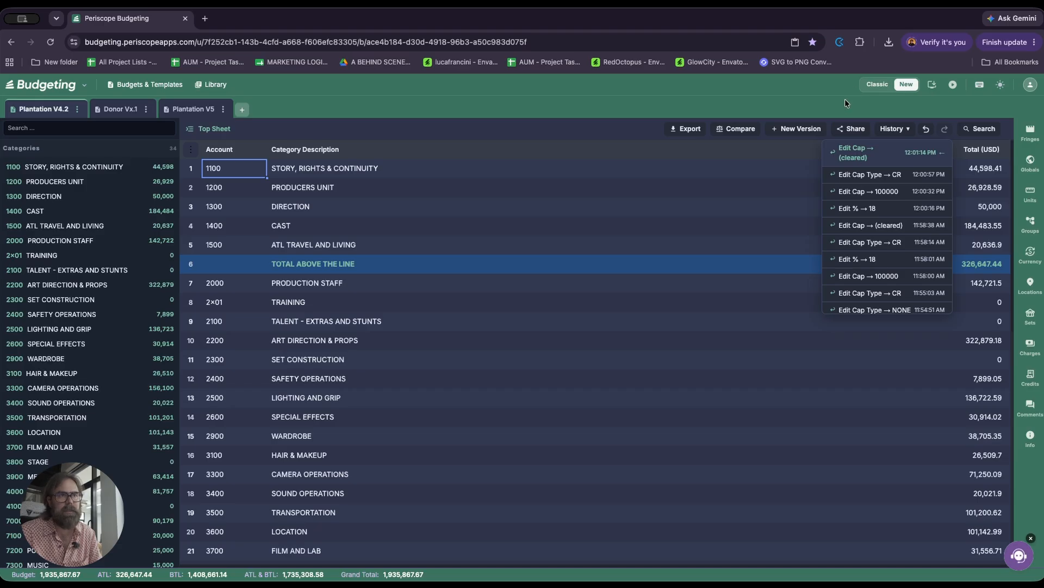
scroll(857, 220, down, 20)
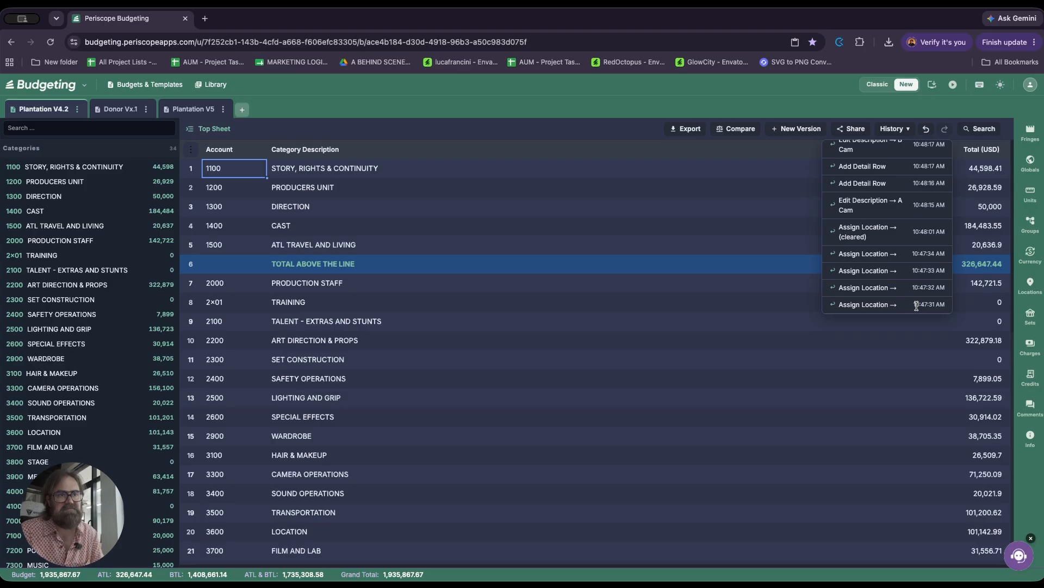
scroll(917, 306, up, 1)
scroll(918, 308, up, 5)
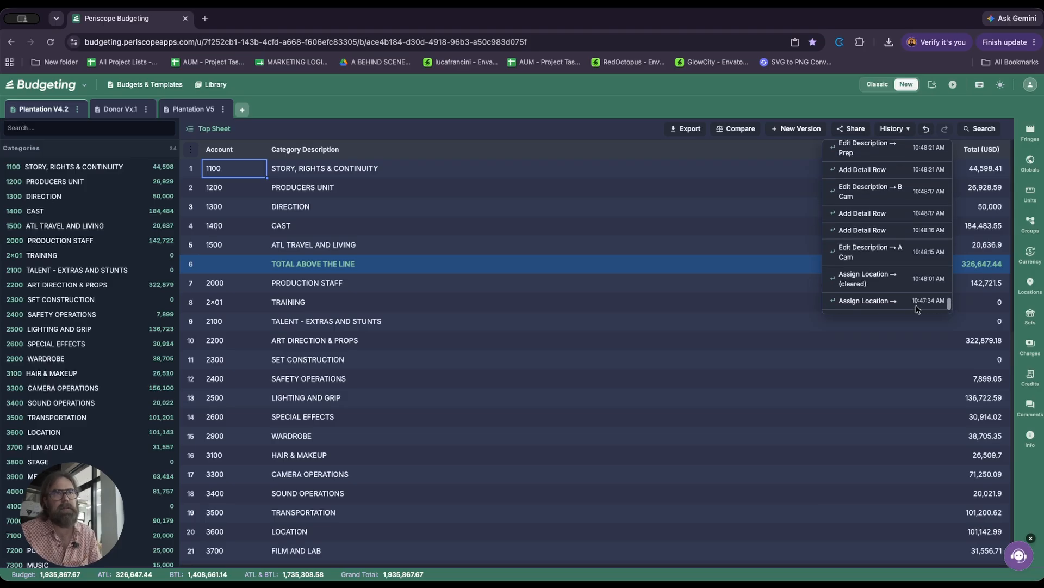
scroll(917, 308, up, 20)
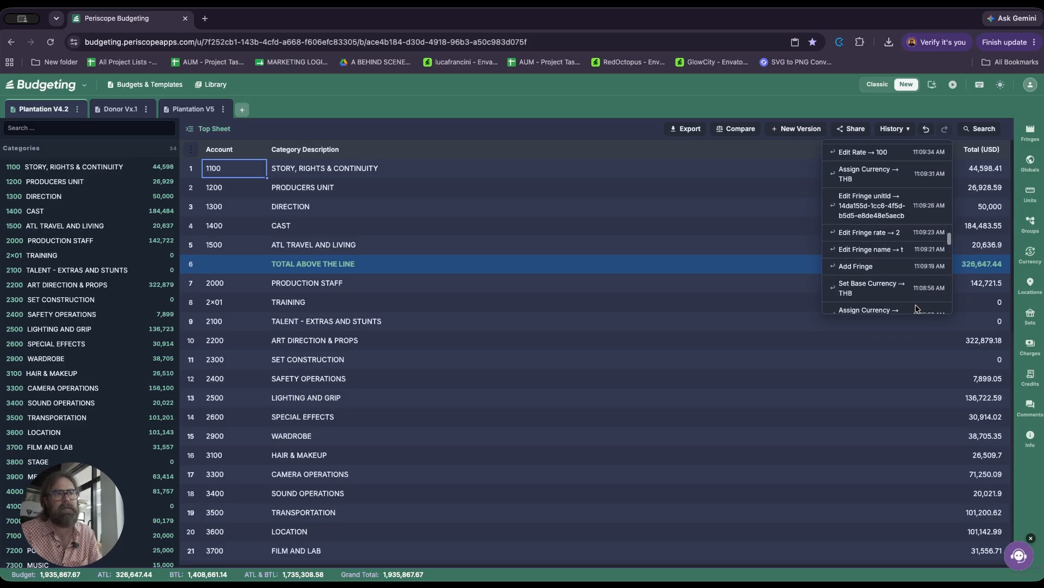
scroll(917, 308, up, 15)
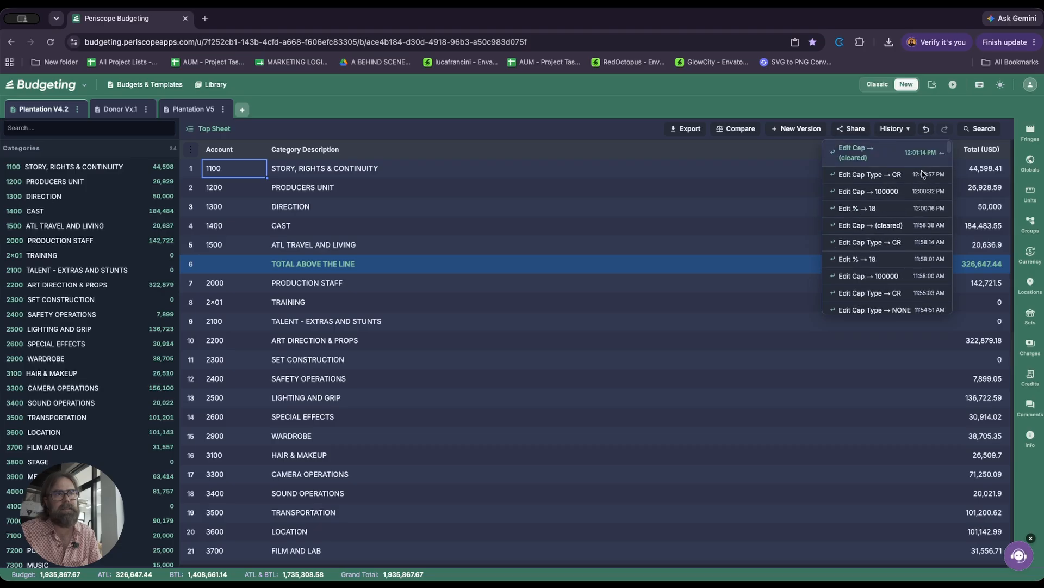
click(926, 130)
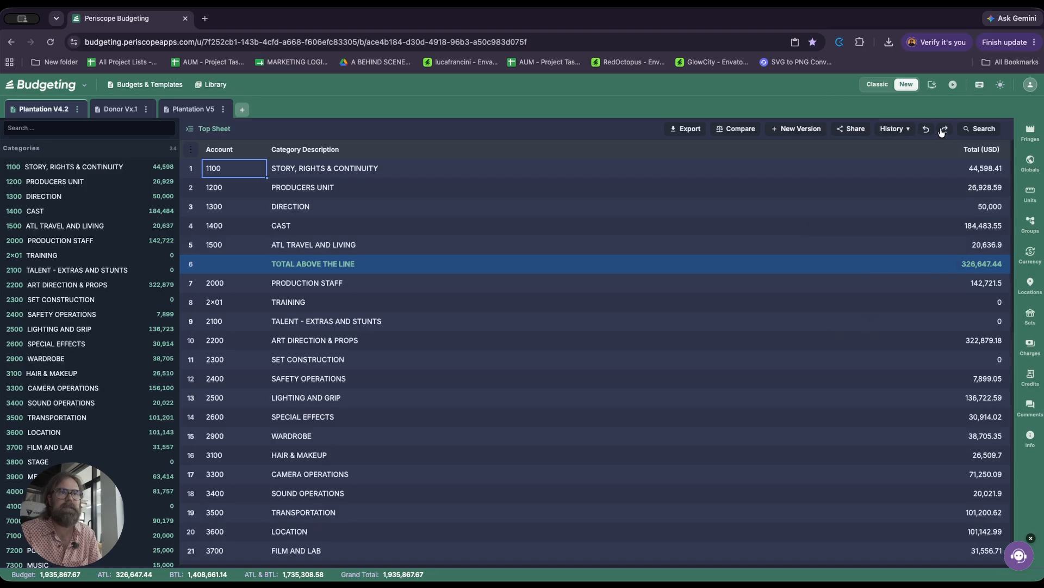
Step: Search the entire budget for "Camera" and for "prost", and open the 3141 PROSTHETICS LABOR account
click(980, 129)
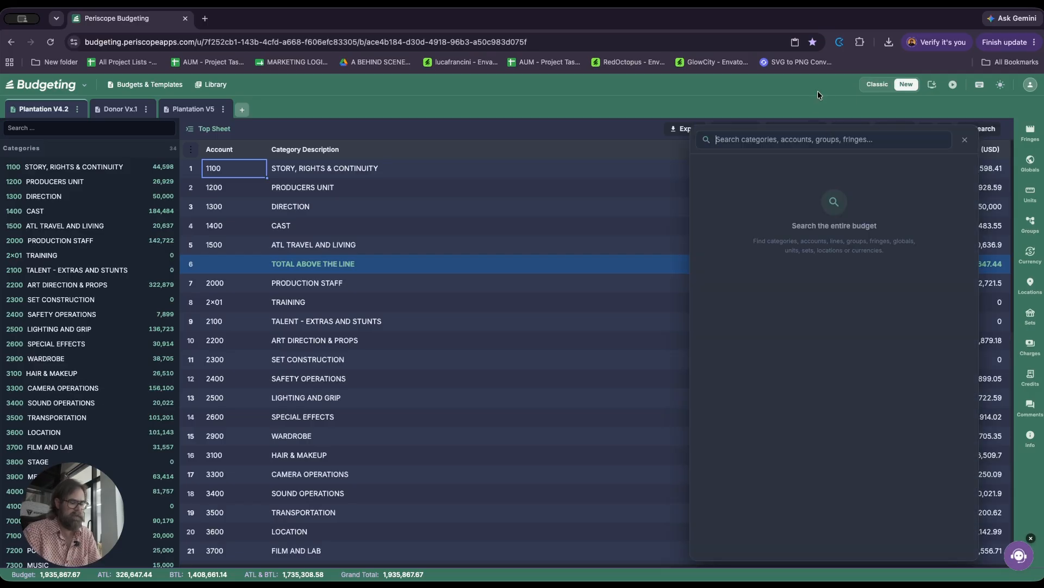
text(Camera)
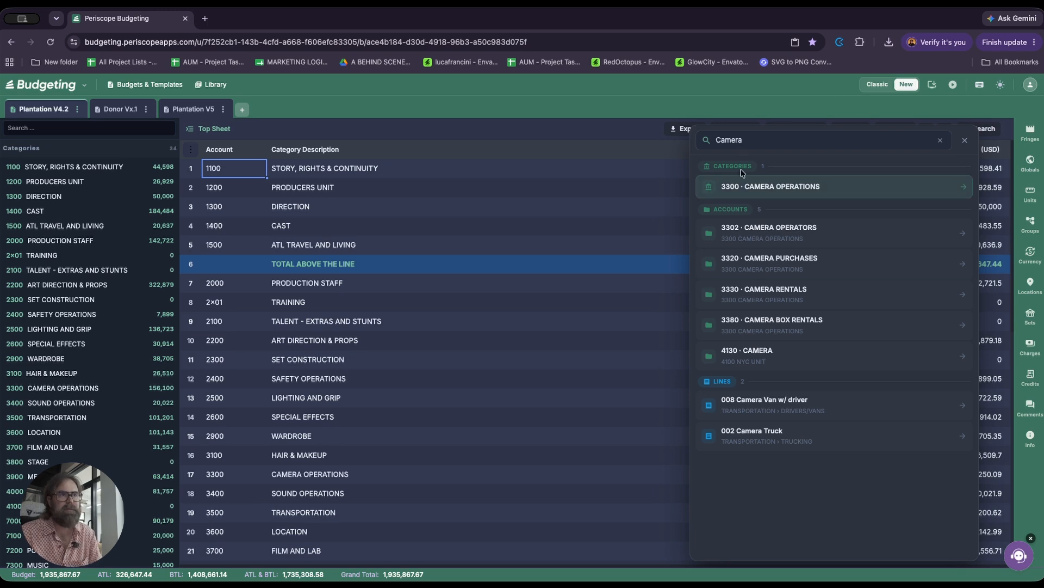
drag(753, 142, 687, 139)
text(pros)
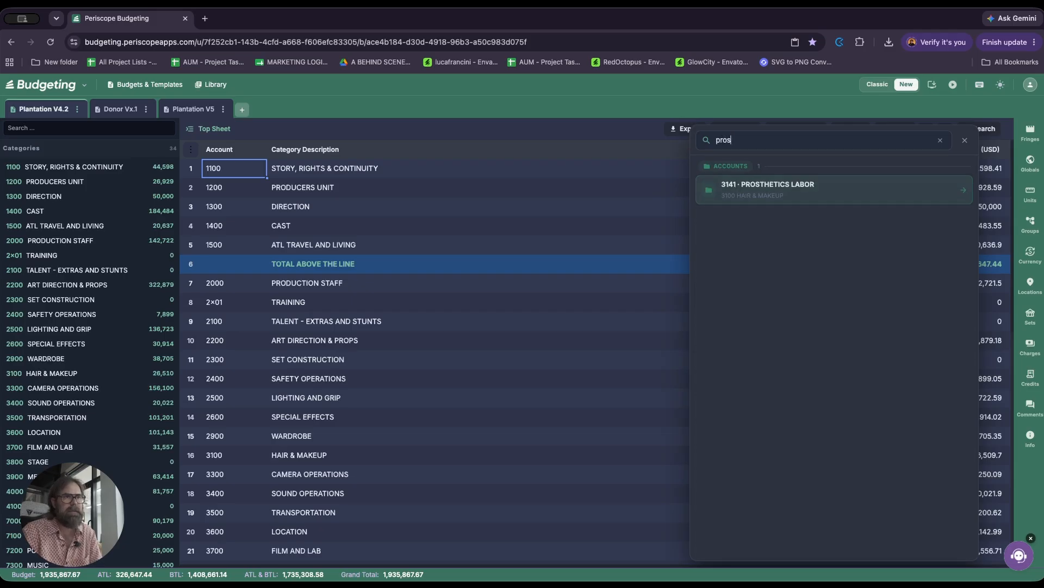
text(t)
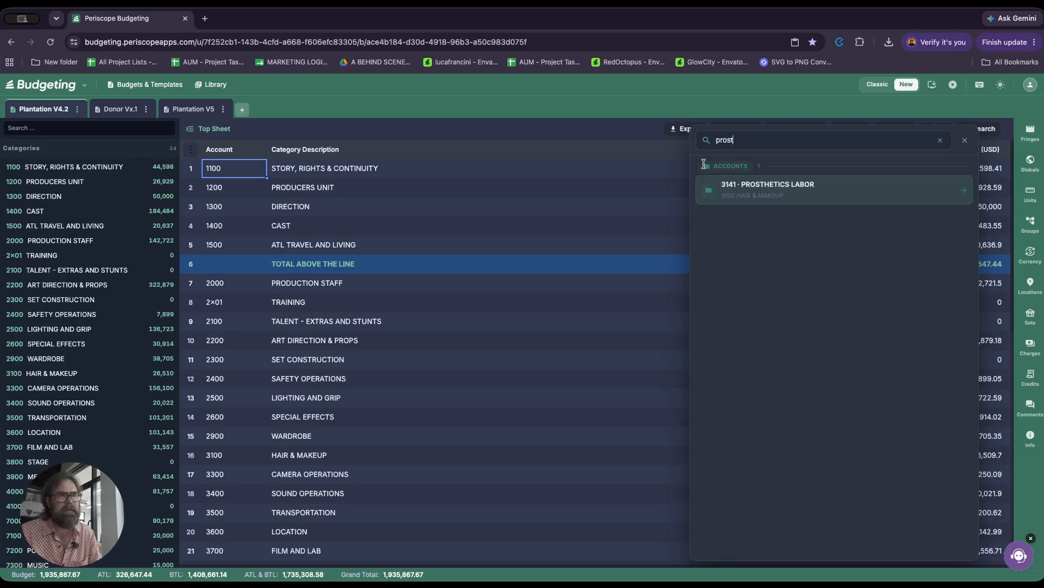
click(755, 188)
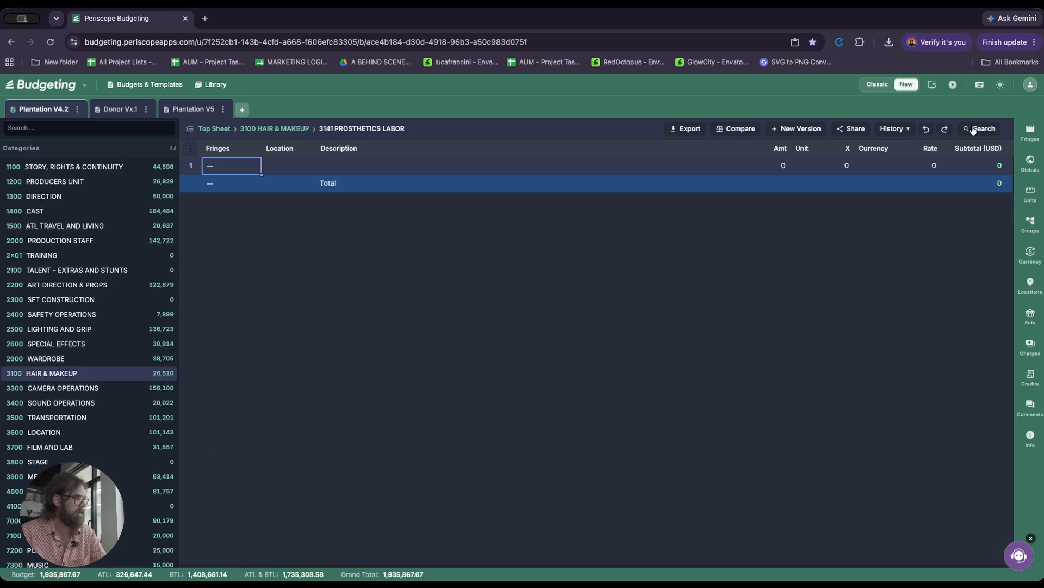
Step: In the budget's info fields, set the Title to "Plantation" and the Production to "Mbrella Films"
click(1029, 439)
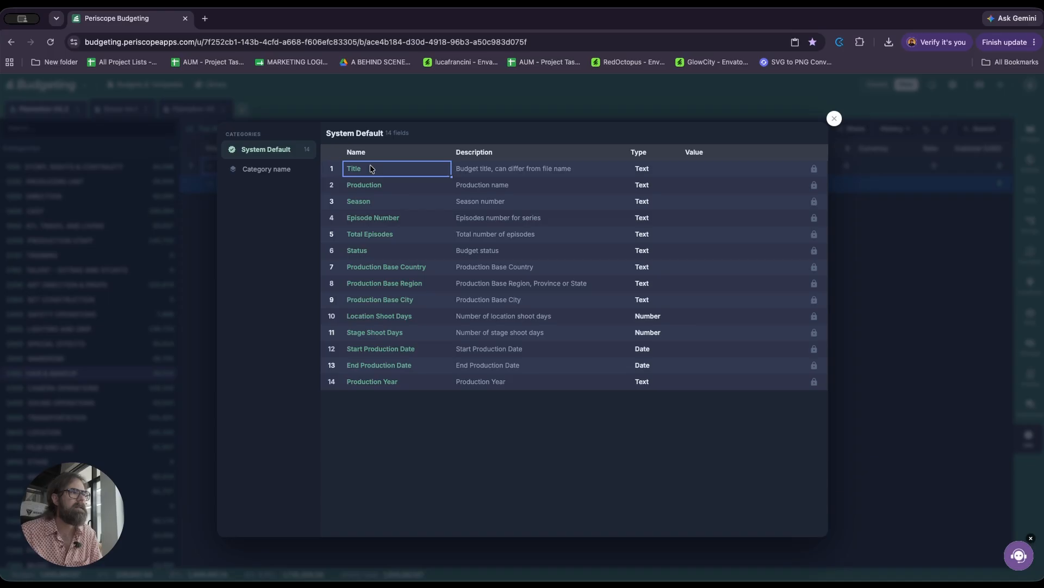
click(465, 168)
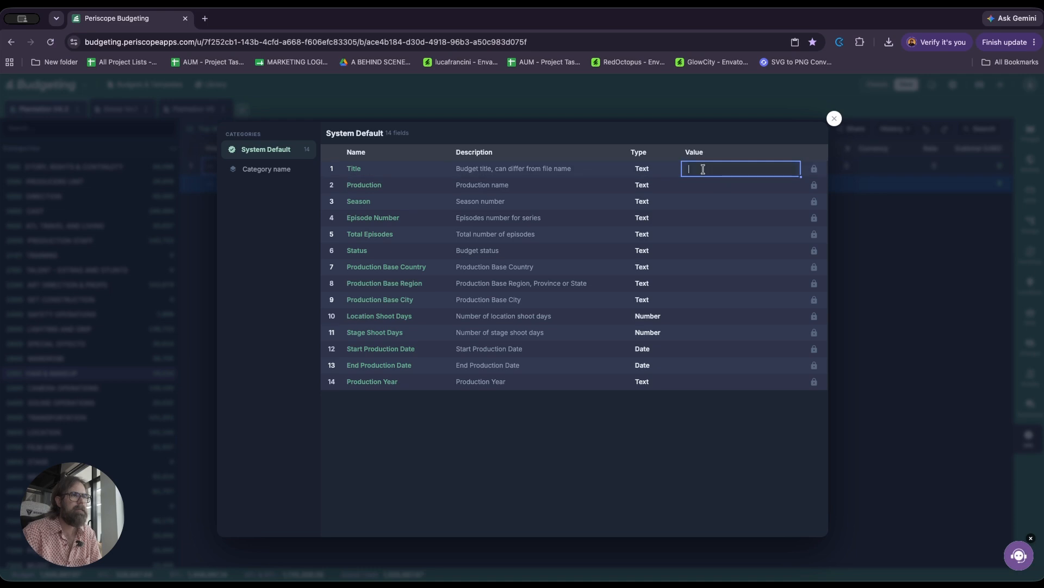
text(Plantation)
key(Return)
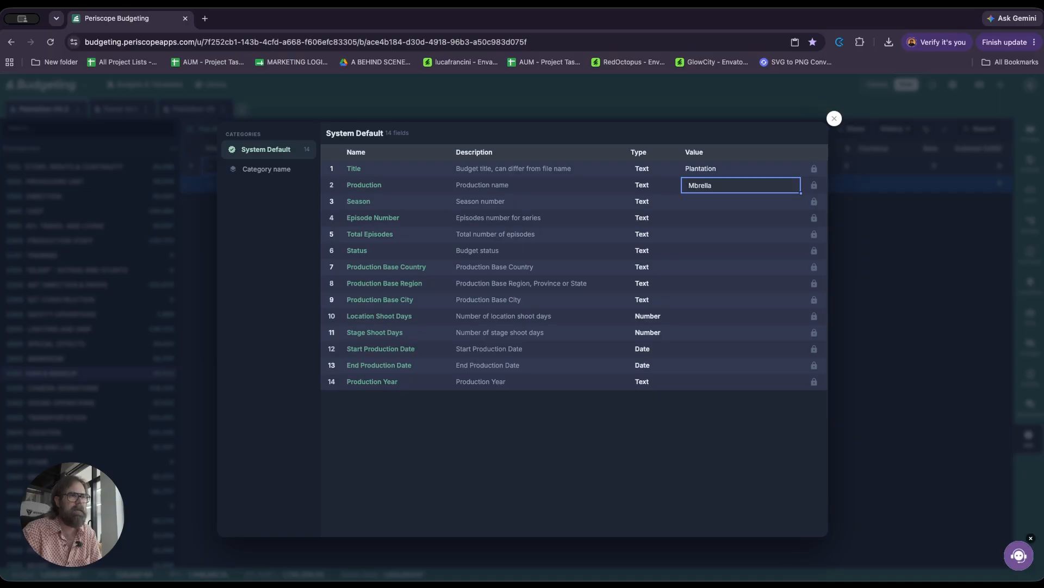
key(Return)
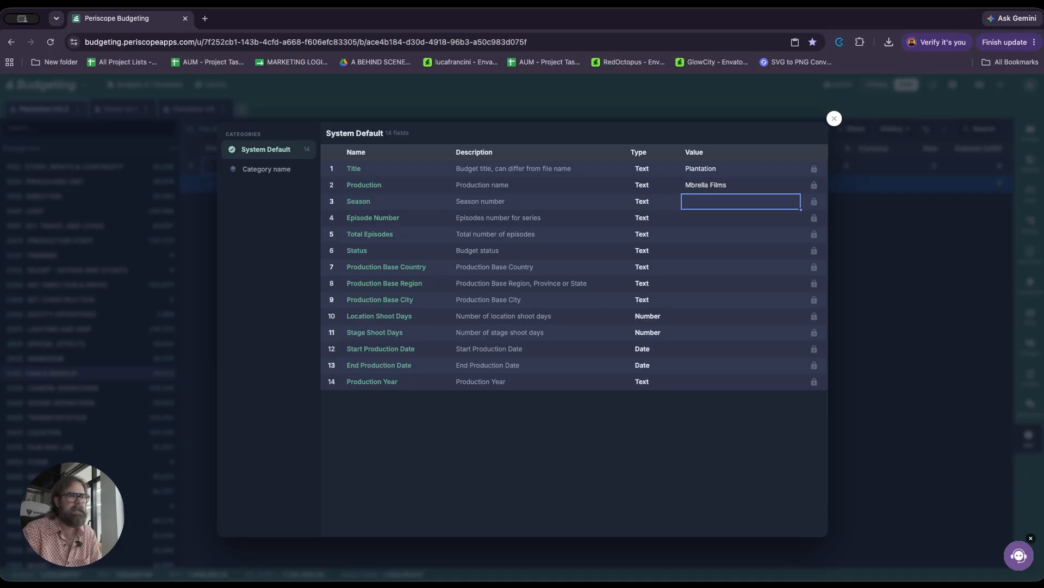
Step: Leave the season and episode fields empty and set the budget Status to "Delivered"
key(Return)
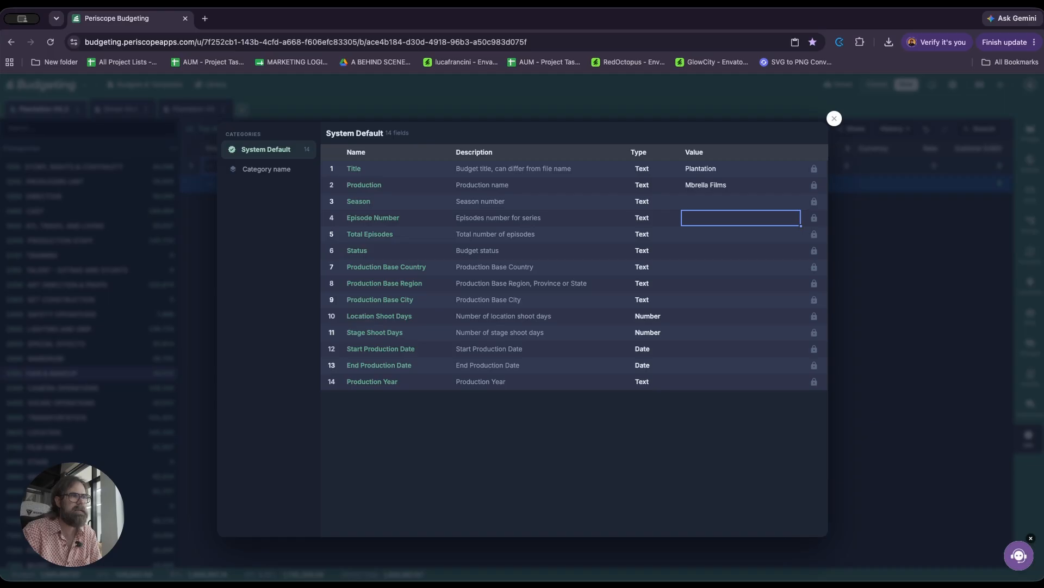
key(Return)
key(Return)
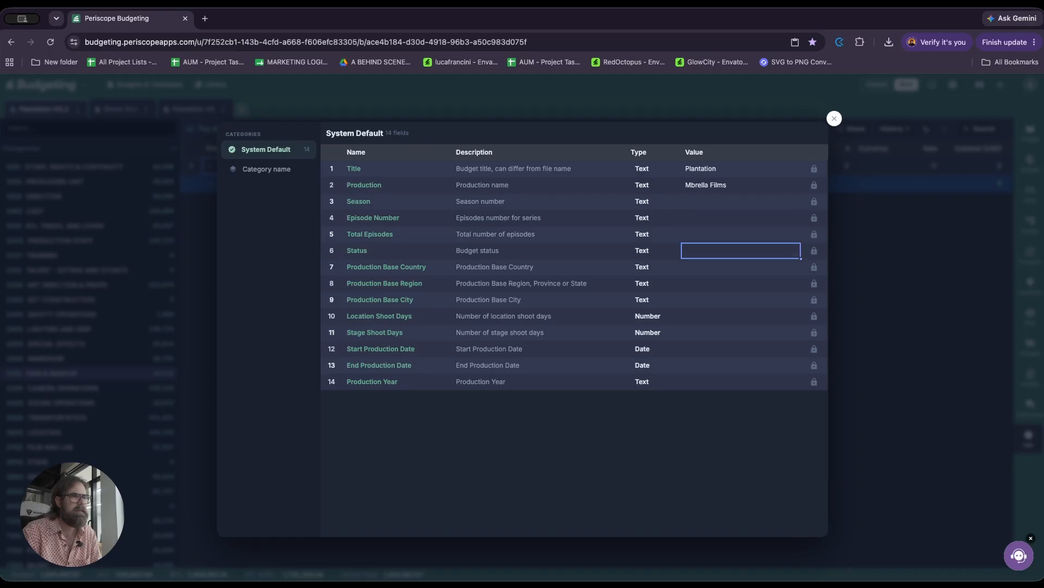
text(Delivered)
key(Return)
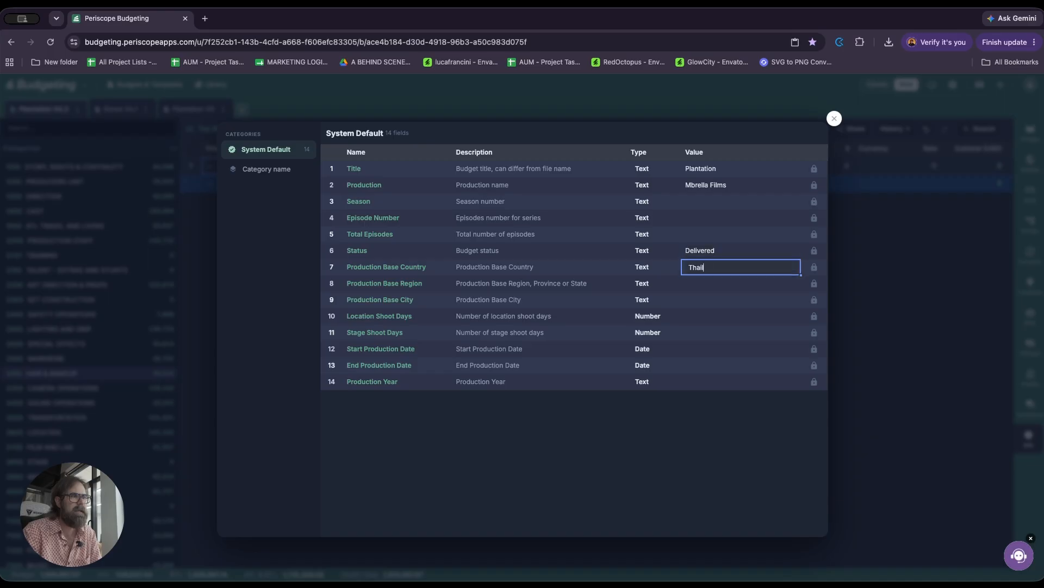
Step: Set the Production Base Country to "Thailand" and the Production Base City to "Bangkok", leaving the region empty
key(Return)
key(Return)
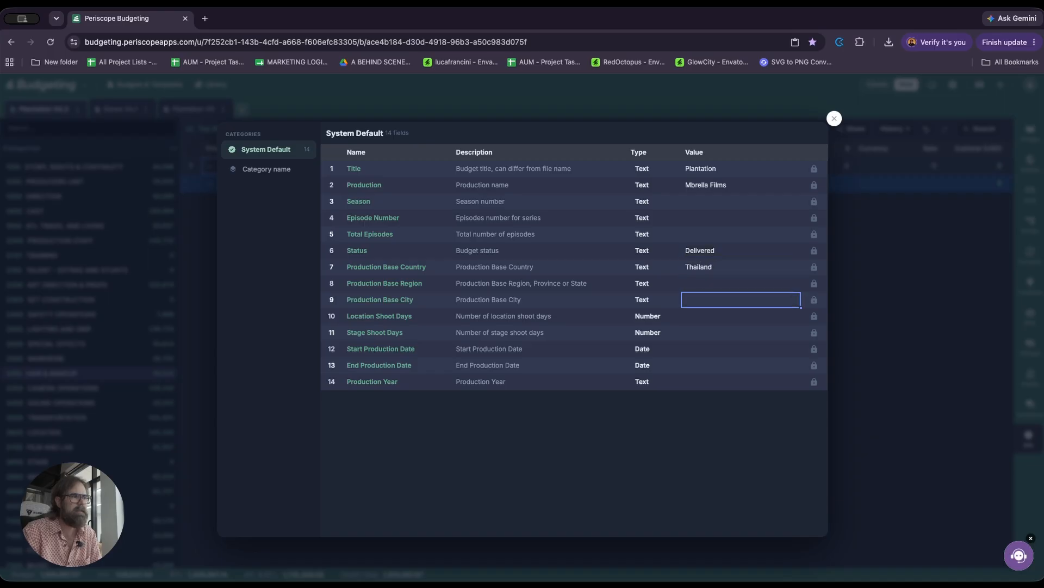
text(Bangkok)
Step: Set the Location Shoot Days to 20 and the Stage Shoot Days to 5
key(Return)
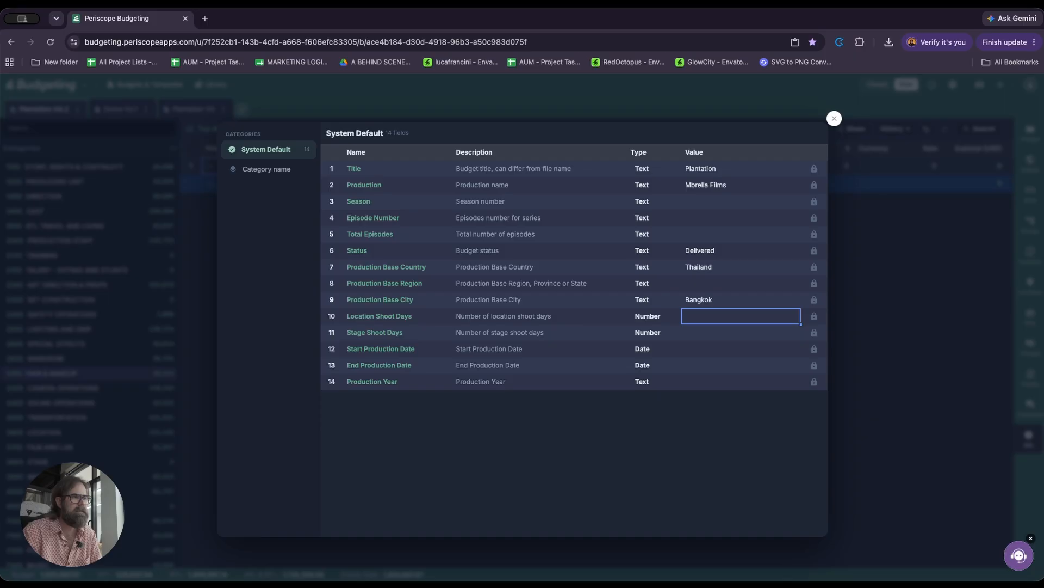
text(20)
key(Return)
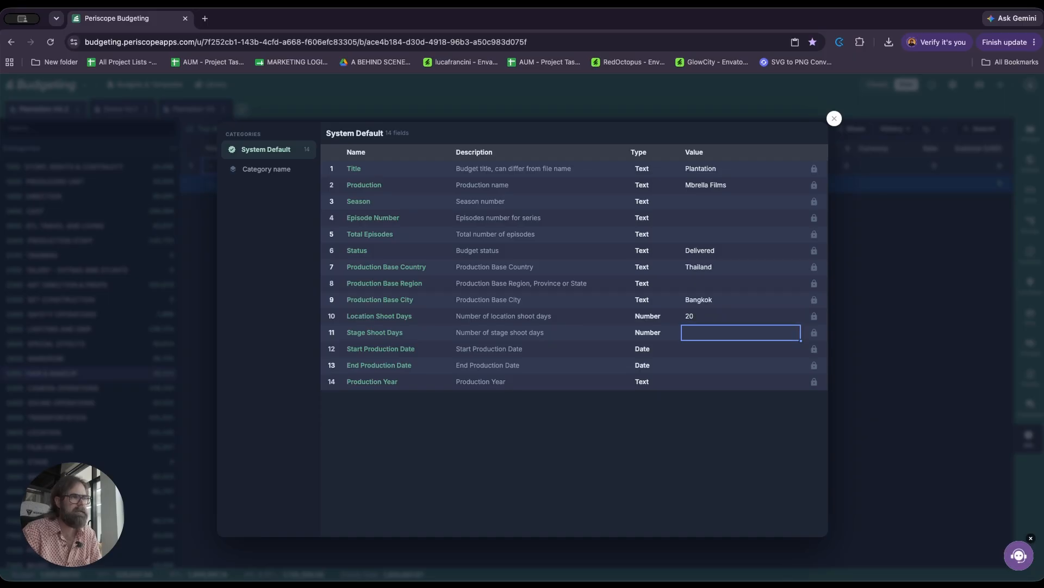
text(5)
key(Return)
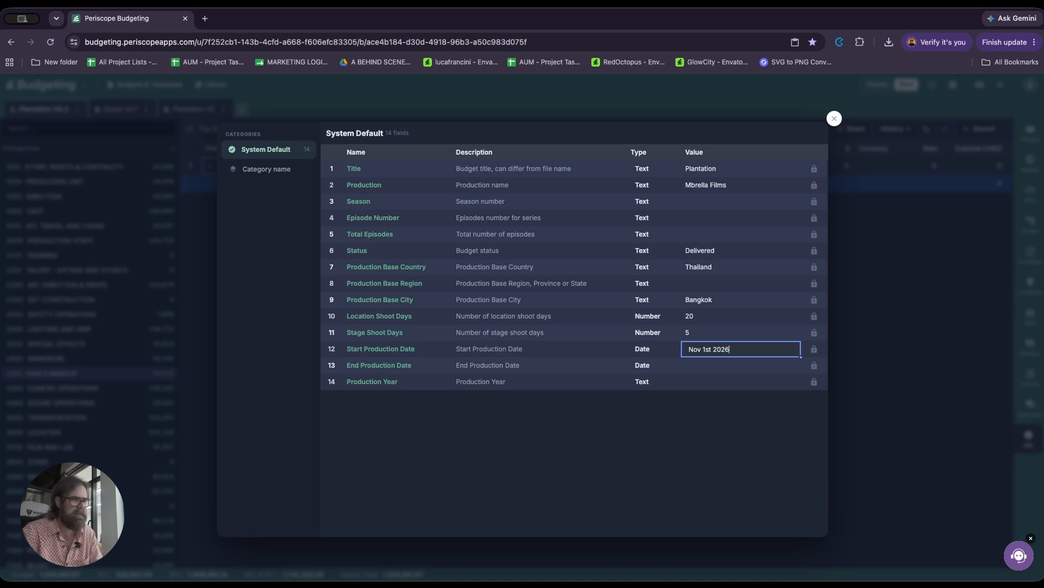
Step: Set the Start Production Date to "Nov 1st 2026" and the Production Year to 2026, leaving the end date empty
key(Return)
key(Return)
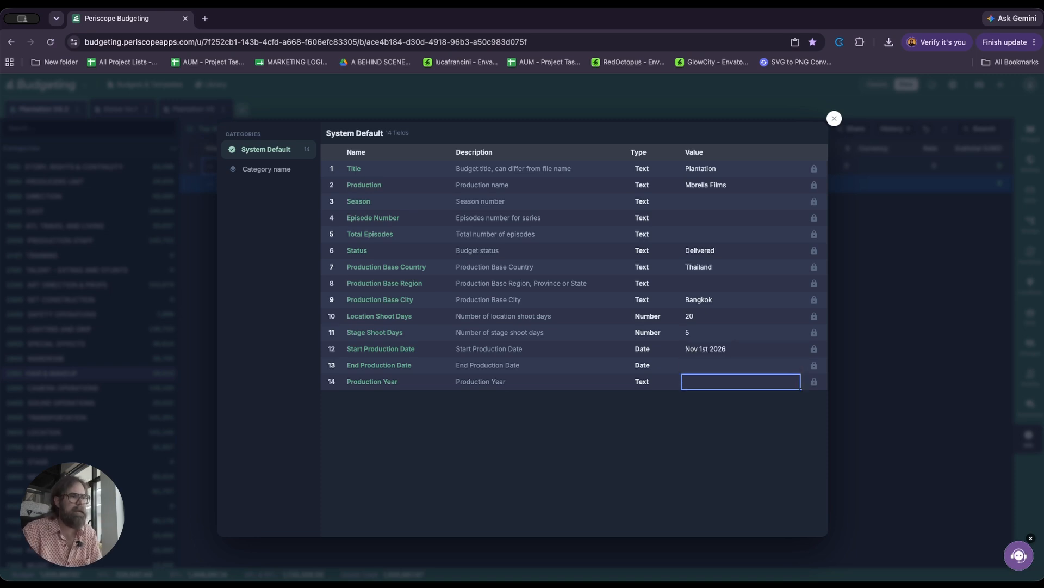
text(2026)
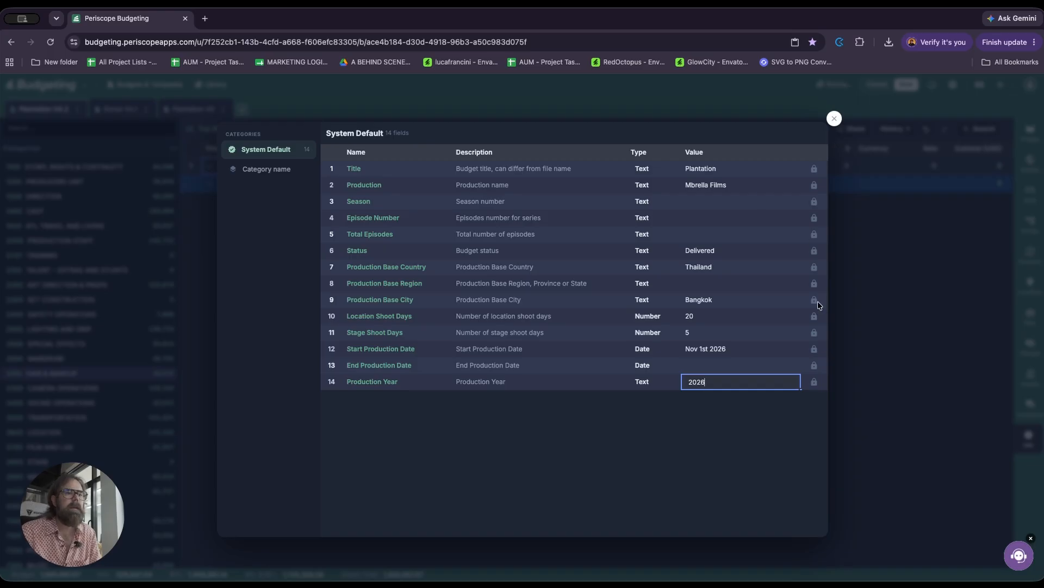
key(Tab)
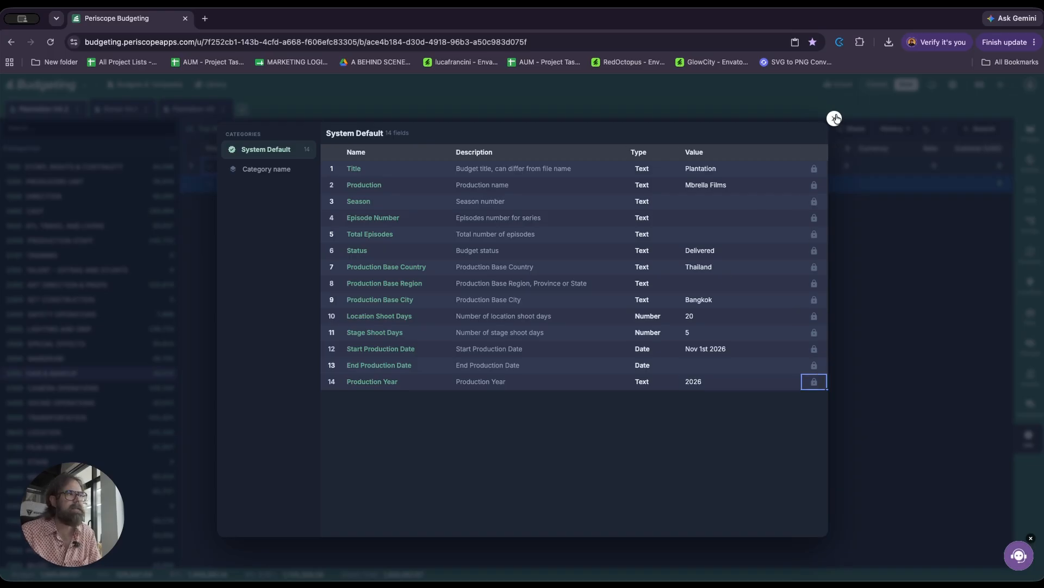
Step: Close the budget info fields and open the Report layout for exporting the Plantation V4.2 budget
click(836, 118)
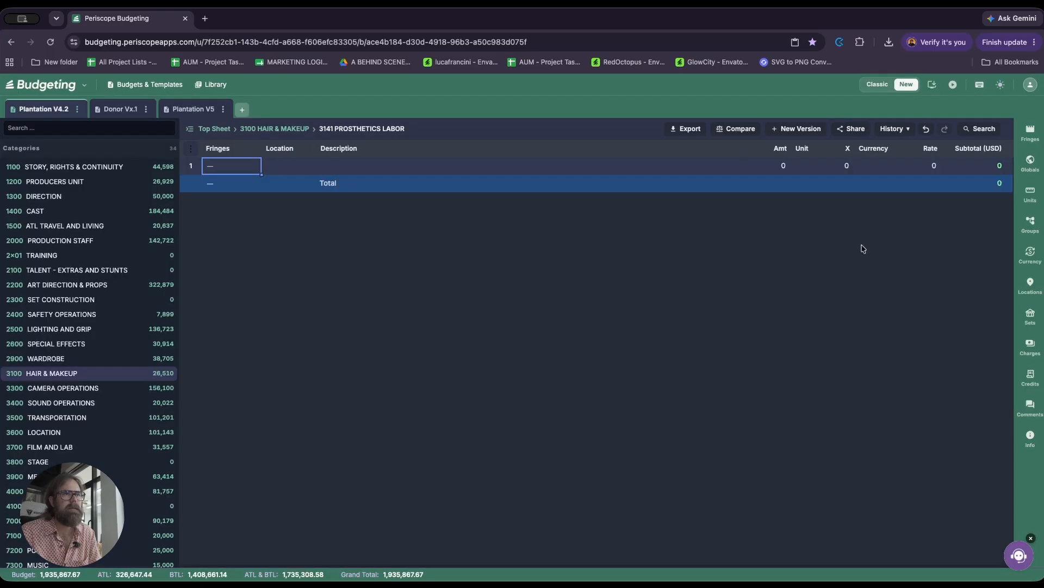
click(690, 129)
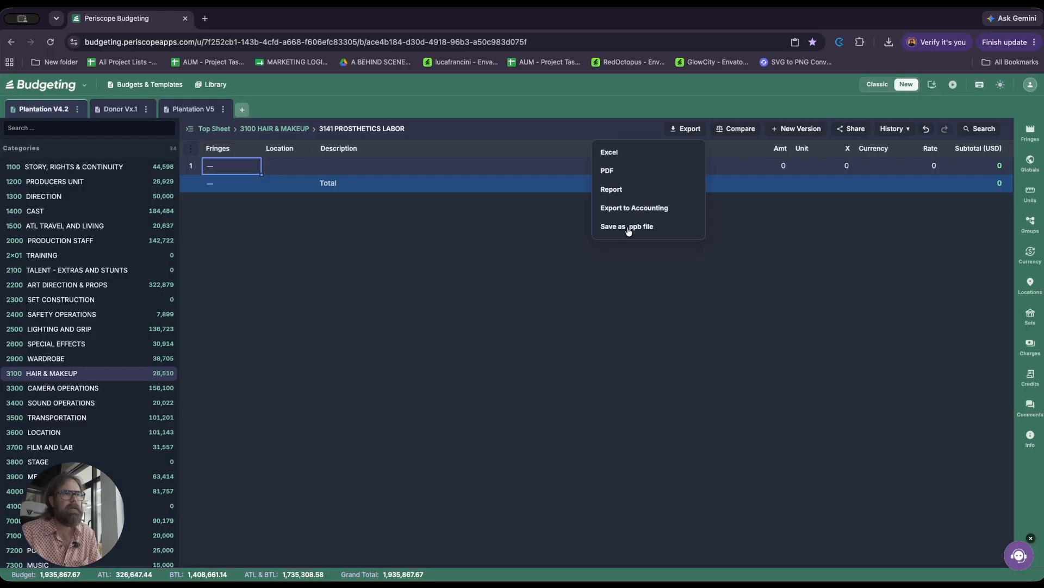
click(618, 191)
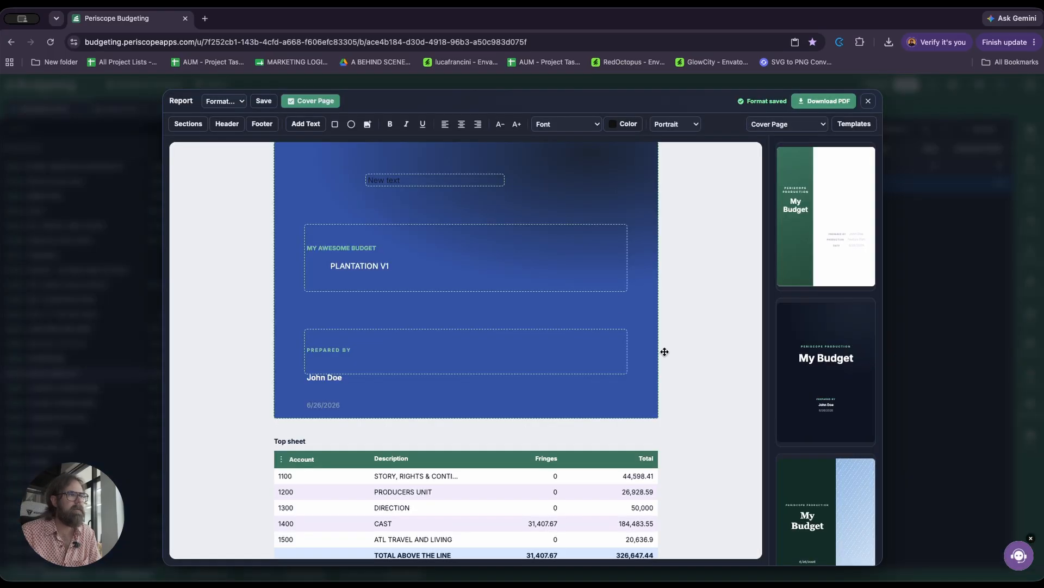
click(429, 334)
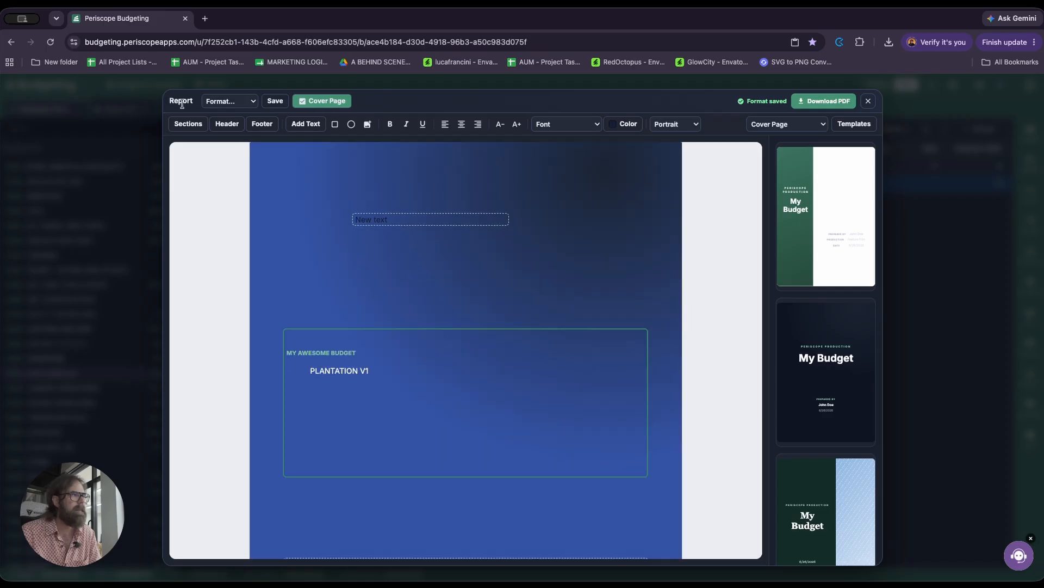
Step: Set the center of the report header to the #Title reference
click(227, 126)
click(222, 217)
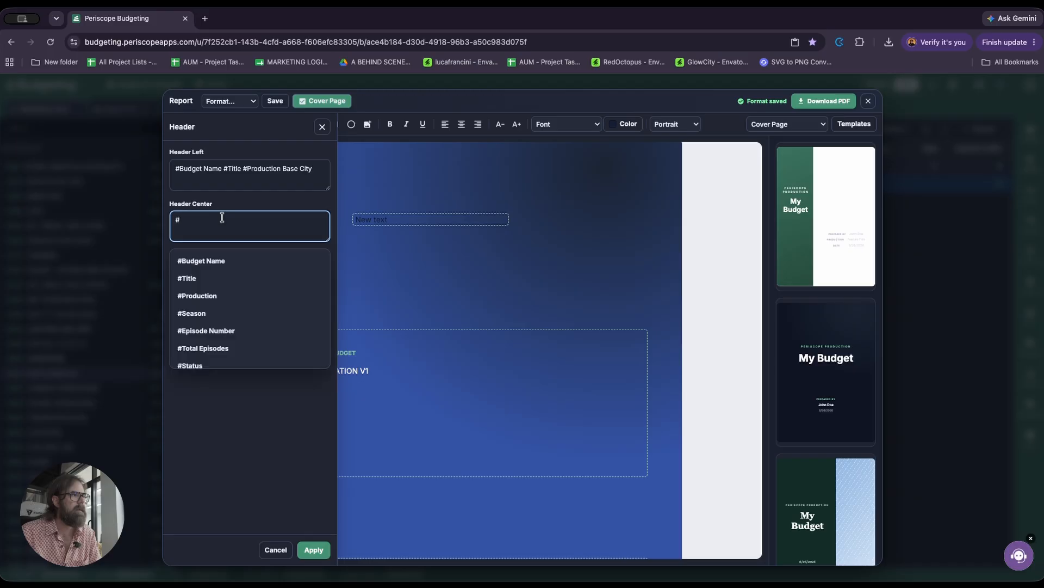
click(195, 278)
Step: Insert the #Production Base Country reference into the right part of the report header
click(216, 274)
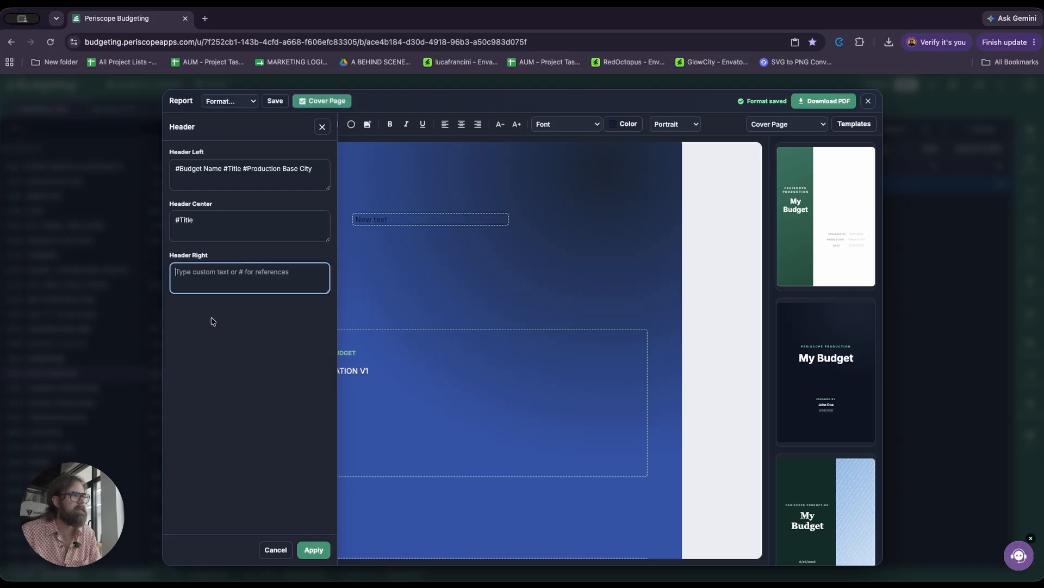
text(#)
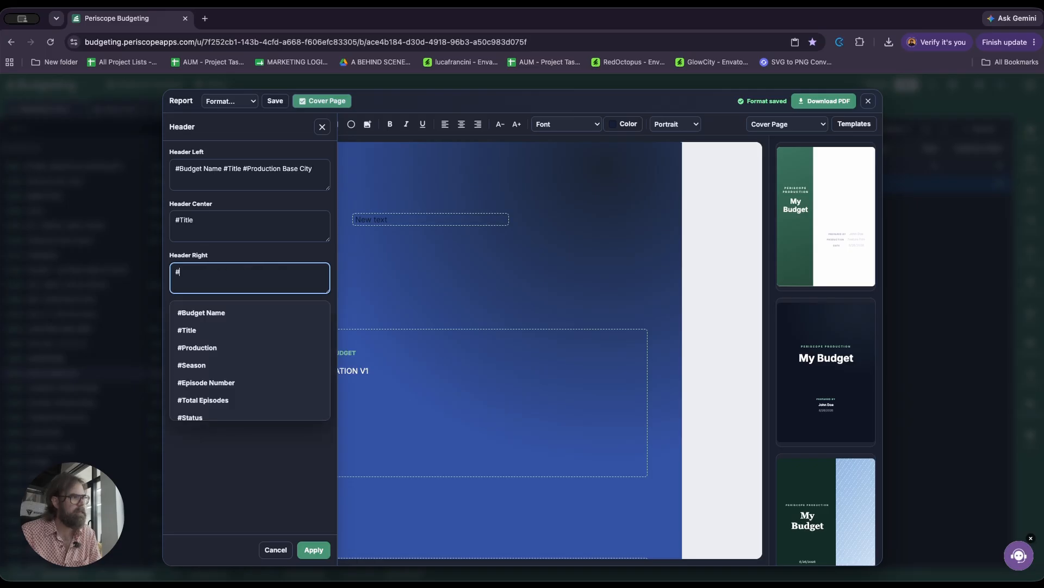
scroll(234, 345, down, 2)
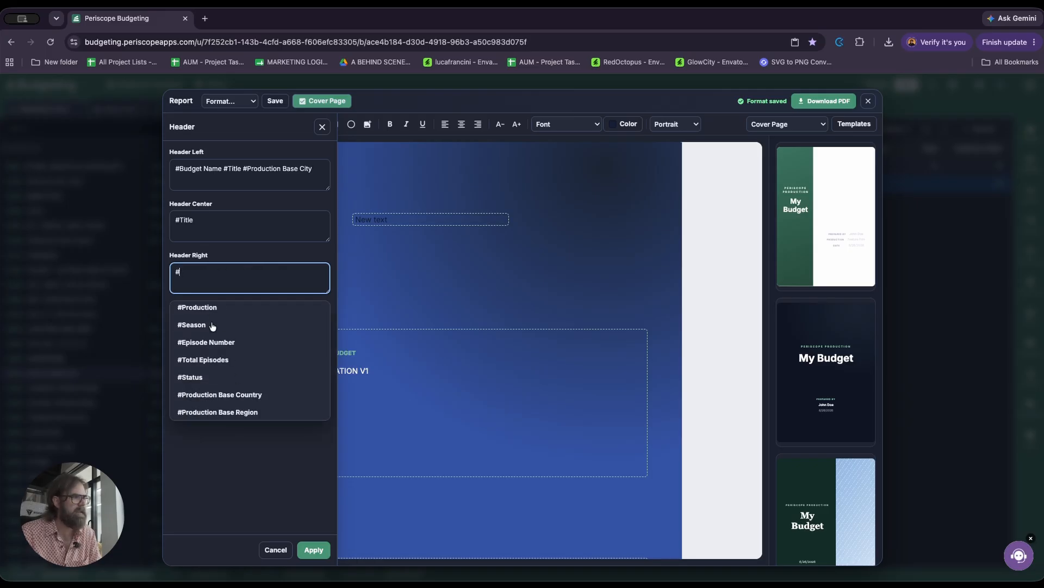
scroll(229, 359, down, 2)
scroll(228, 338, down, 1)
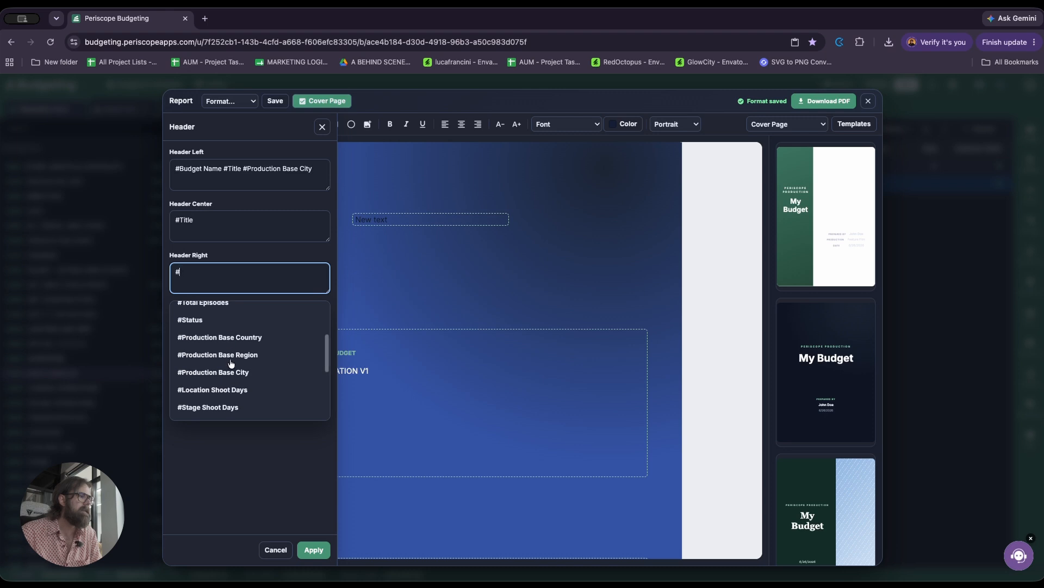
click(238, 339)
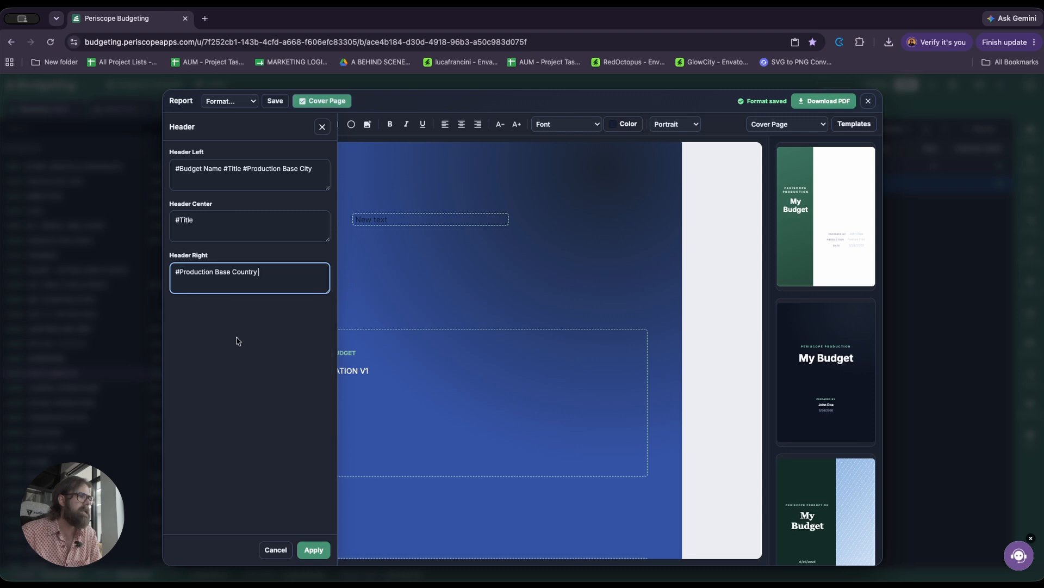
Step: Add the #Production Year reference after the country in the right header and apply the header settings
text(#)
scroll(251, 344, down, 3)
scroll(251, 344, down, 5)
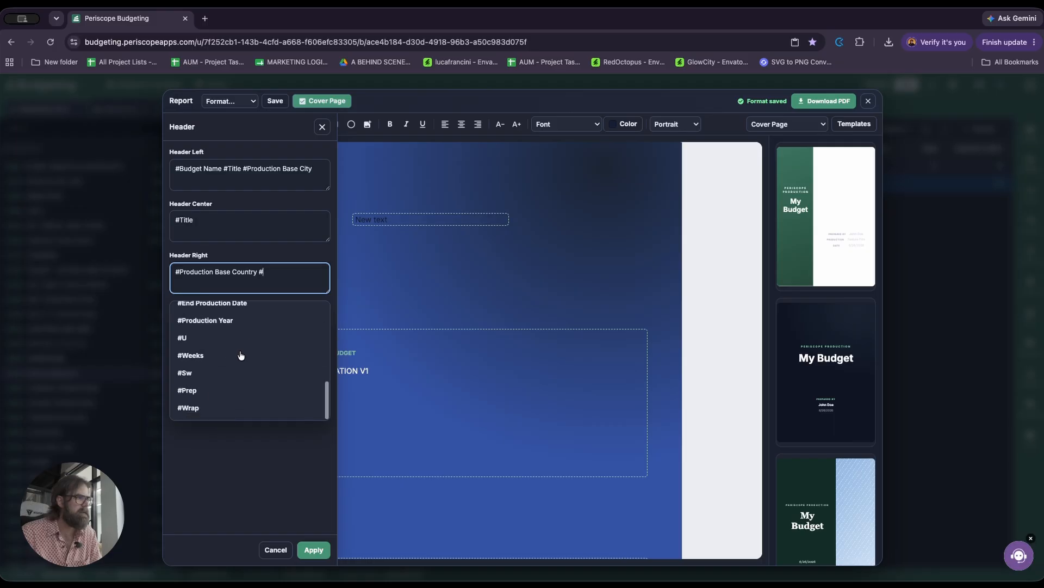
scroll(235, 384, up, 2)
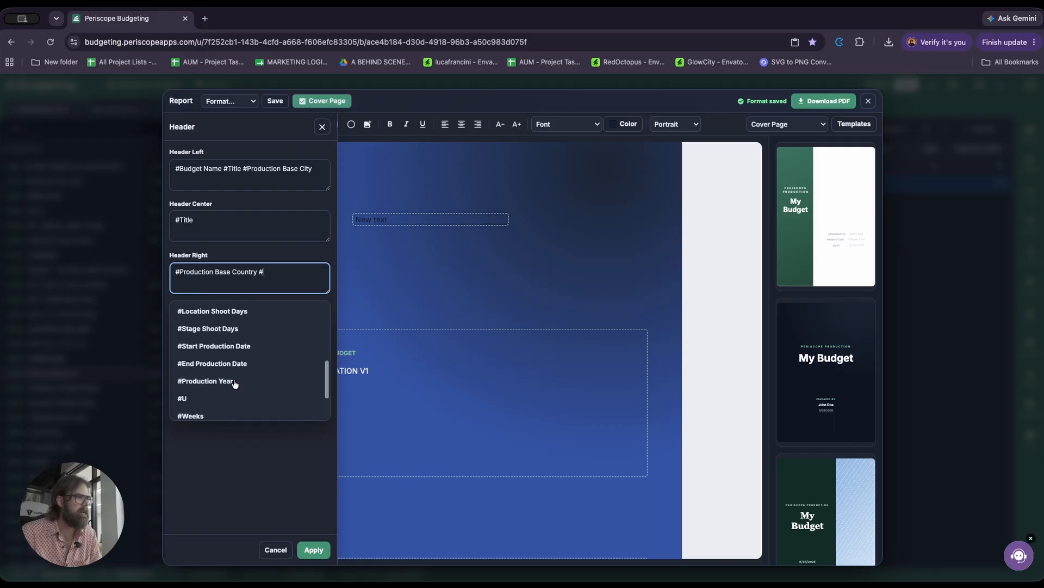
click(224, 381)
click(309, 552)
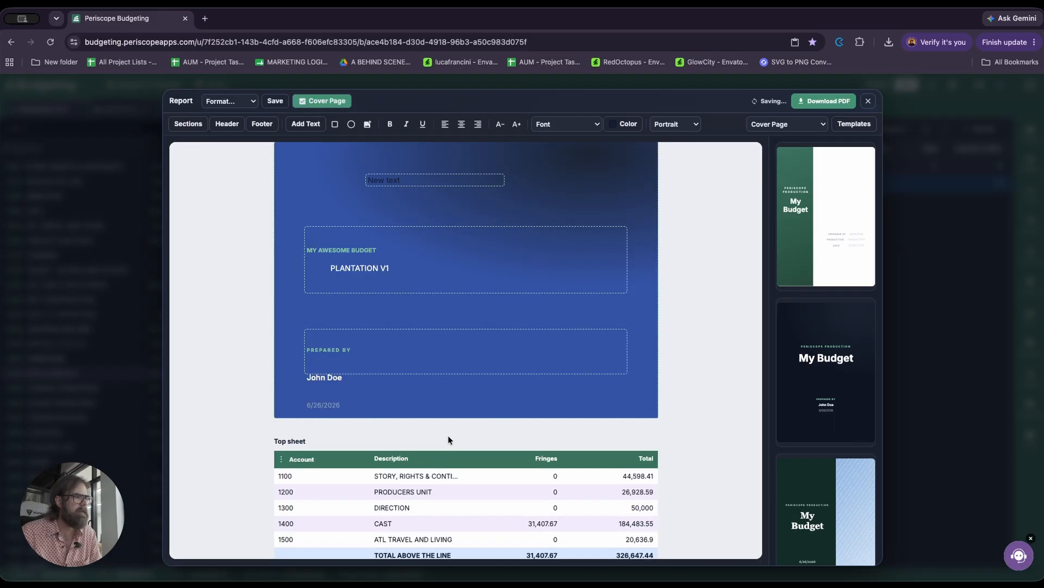
Step: Check the header references on the report's top sheet pages and close the report
scroll(385, 436, up, 1)
scroll(384, 436, down, 6)
scroll(385, 436, down, 3)
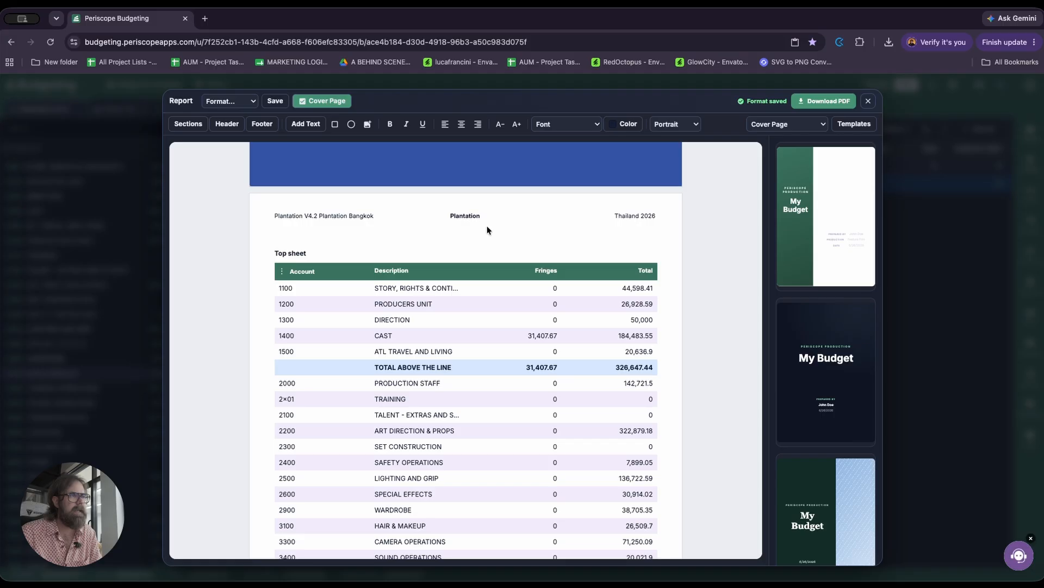
scroll(461, 228, down, 8)
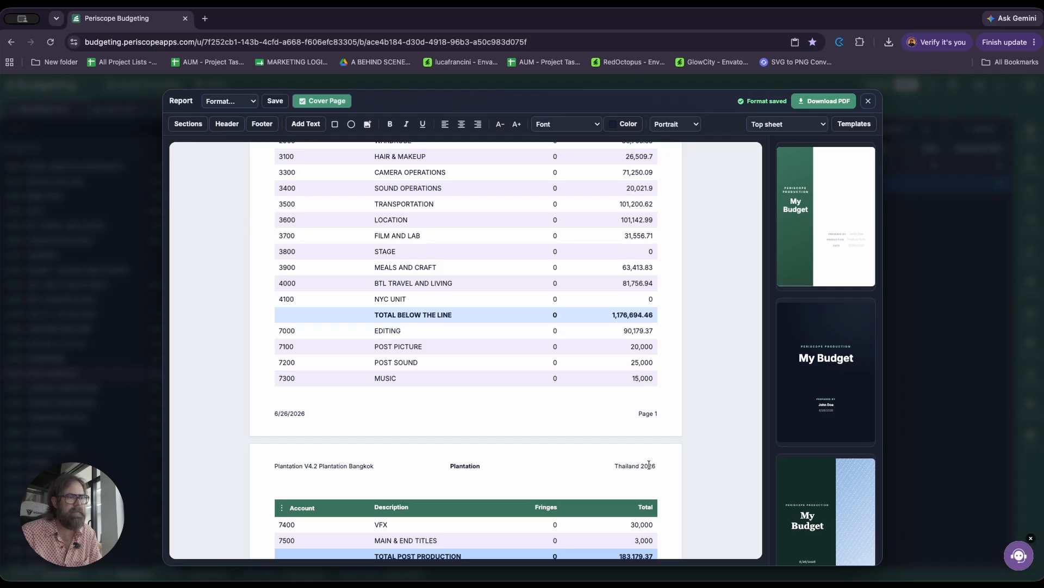
scroll(610, 423, down, 2)
scroll(611, 418, up, 15)
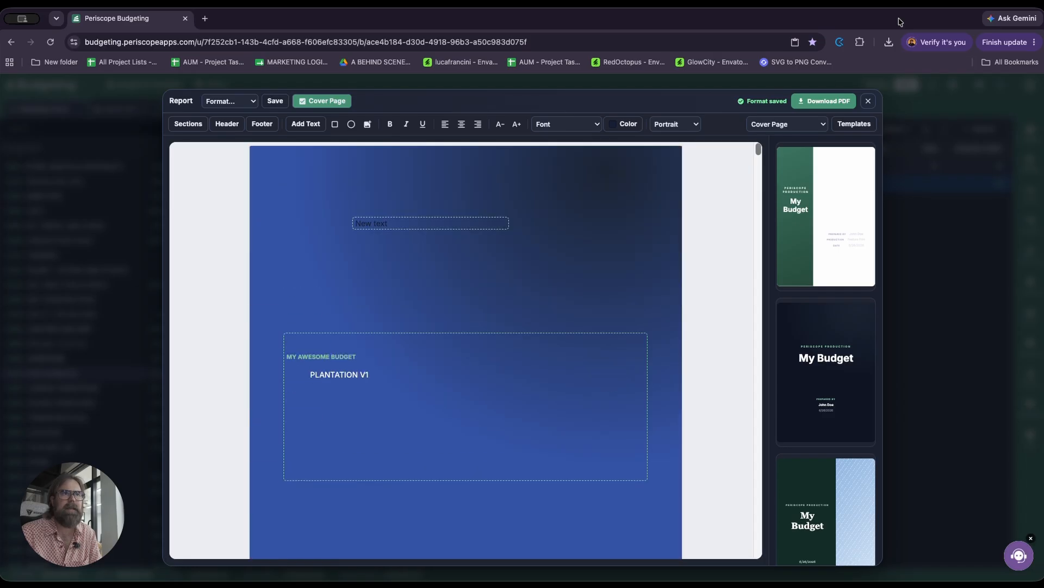
click(869, 100)
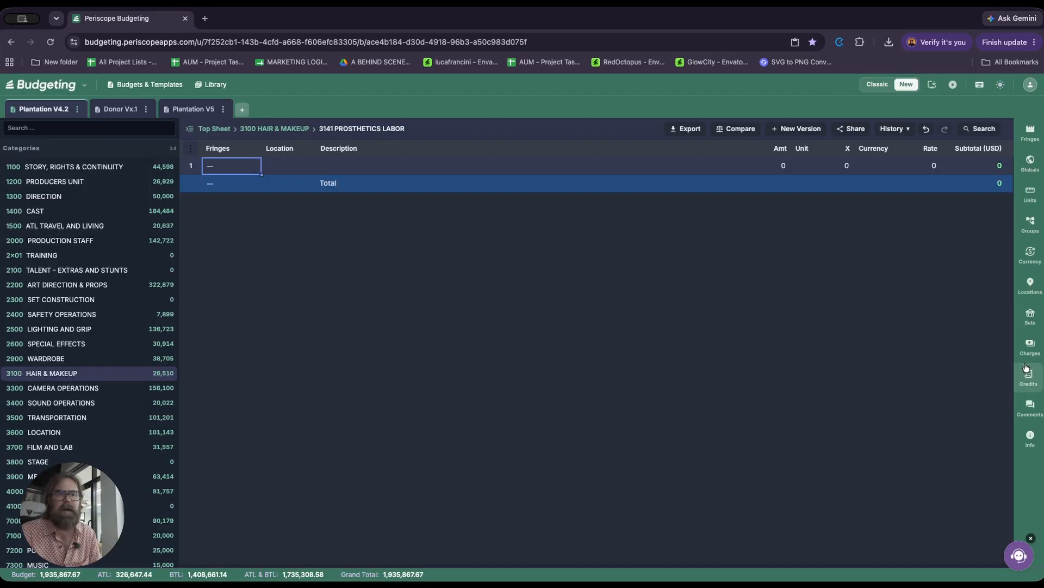
Step: Show the budget's comments and open the 2504 GAFFER account under 2500 LIGHTING AND GRIP
click(1030, 408)
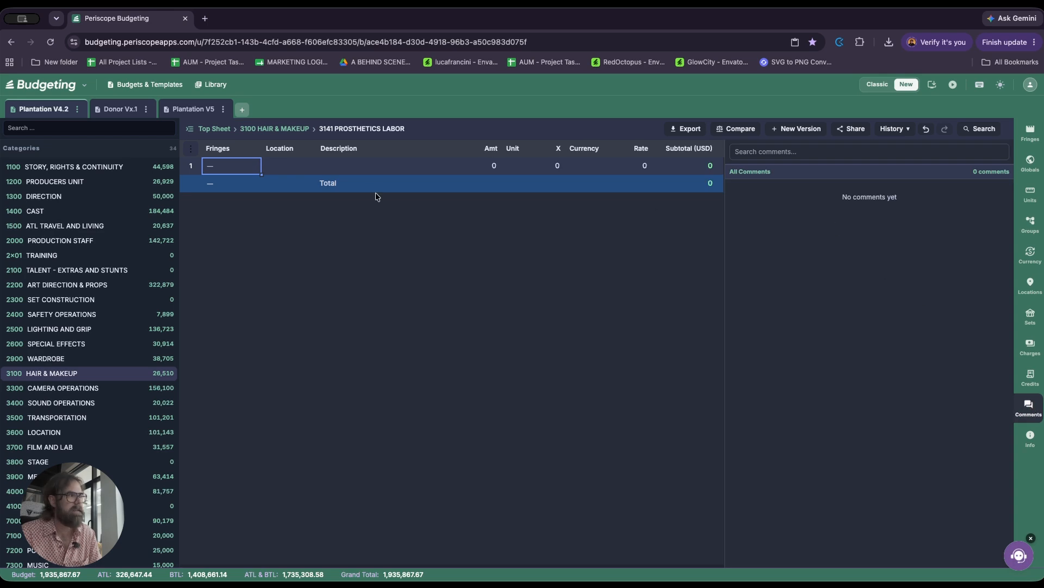
click(73, 326)
click(285, 219)
key(Return)
Step: Add the comment "Can you confirm this rate?" on the Rate cell of the Gaffer's Shoot row
key(Right)
key(Down)
key(Right)
key(Right)
key(Right)
key(Right)
key(Right)
key(Right)
key(Left)
key(Left)
key(Left)
key(Left)
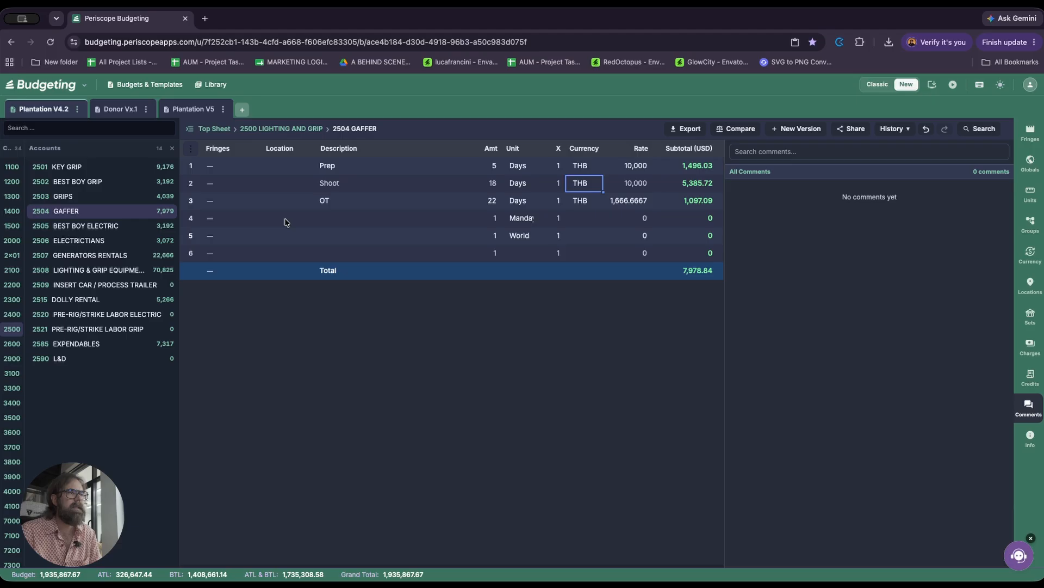
key(Right)
key(Right)
key(Right)
key(Right)
key(Return)
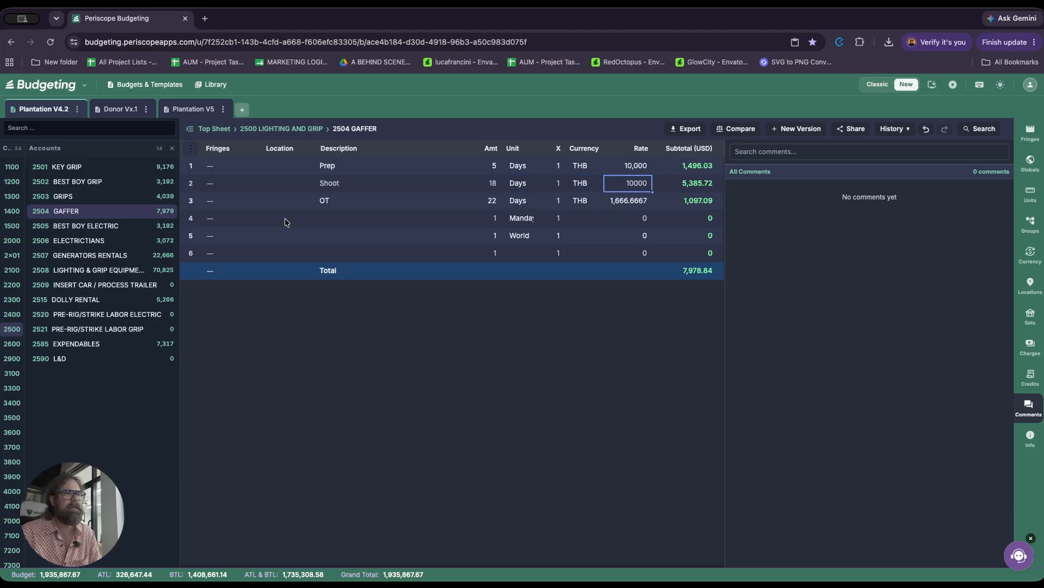
right_click(644, 186)
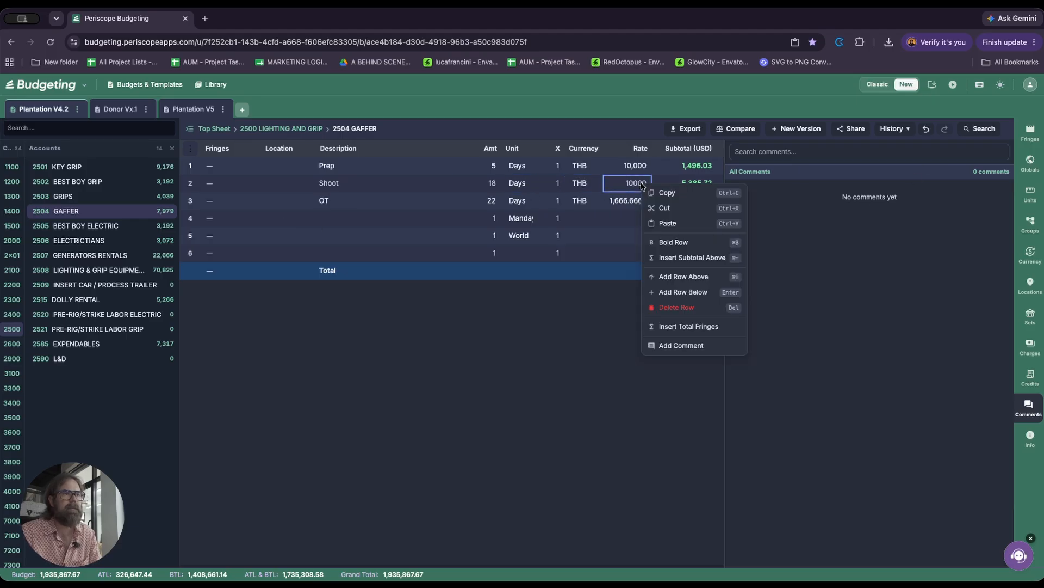
click(679, 346)
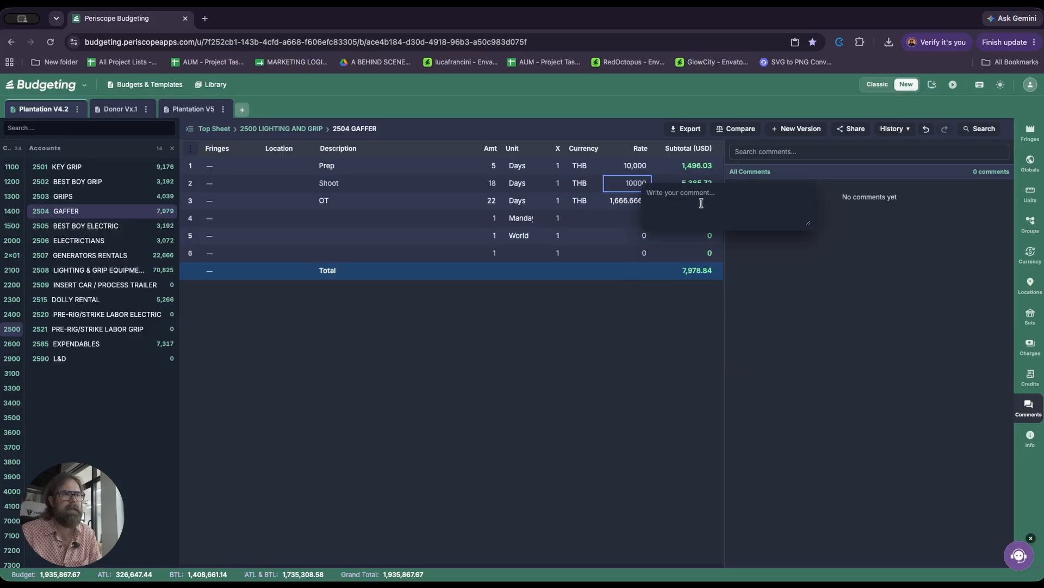
text(Can you confirm)
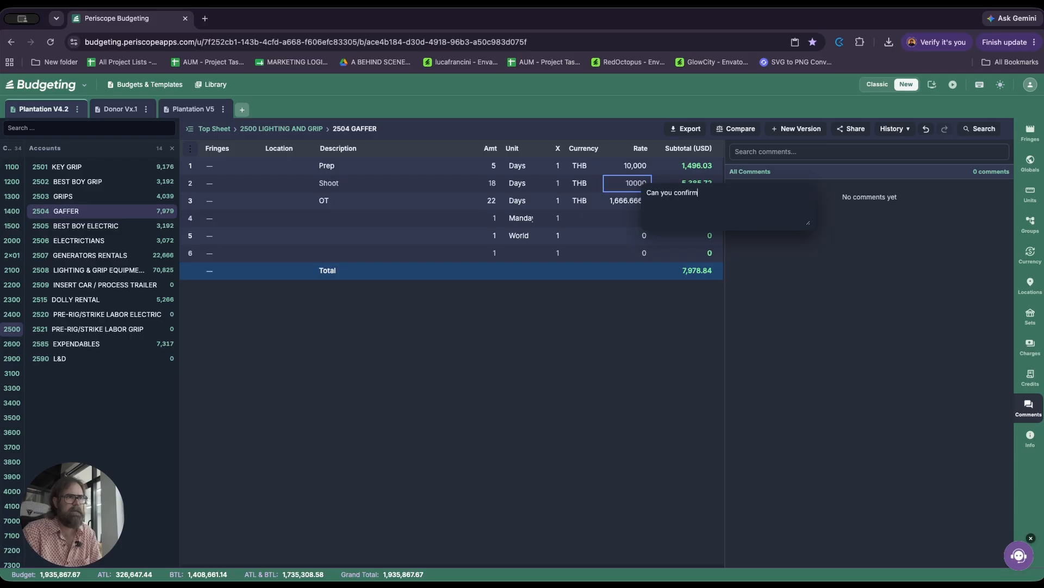
key(Return)
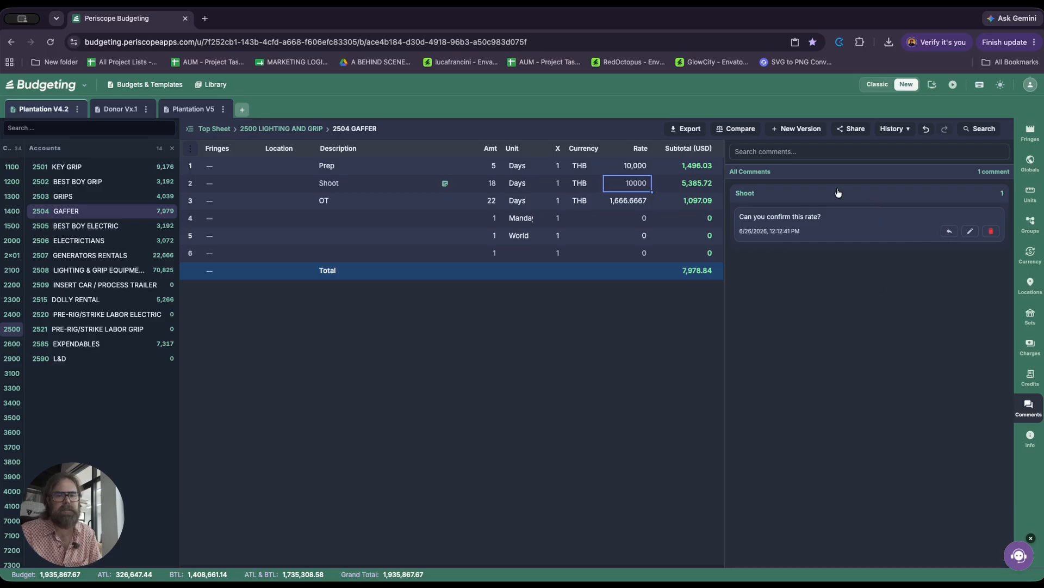
Step: Open the 1414 CASTING account under 1400 CAST
mouse_move(20, 197)
click(49, 213)
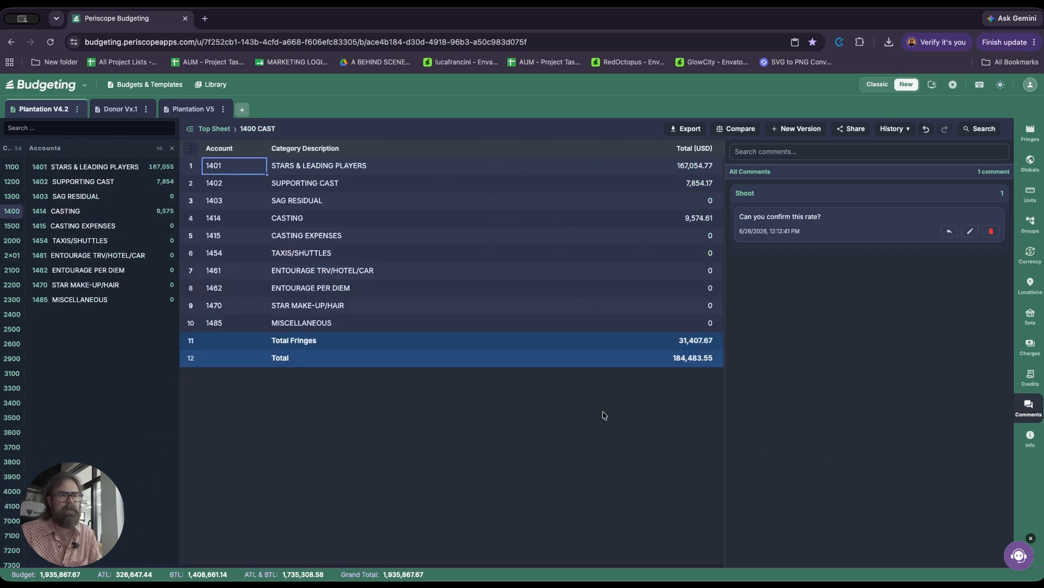
click(313, 218)
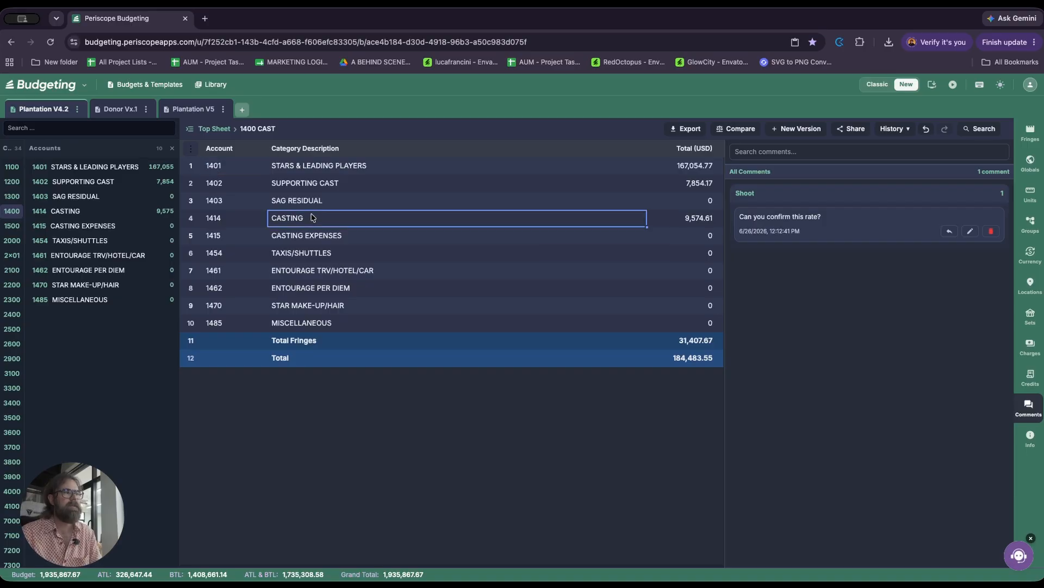
double_click(313, 218)
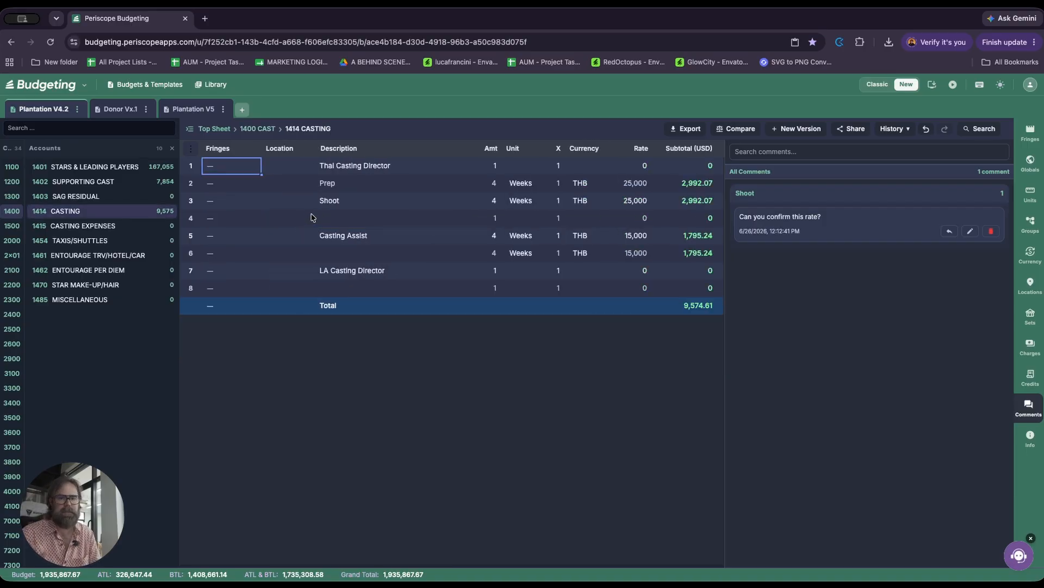
Step: Add the comment "Too low - raise" to the Shoot row in the Casting account
click(336, 202)
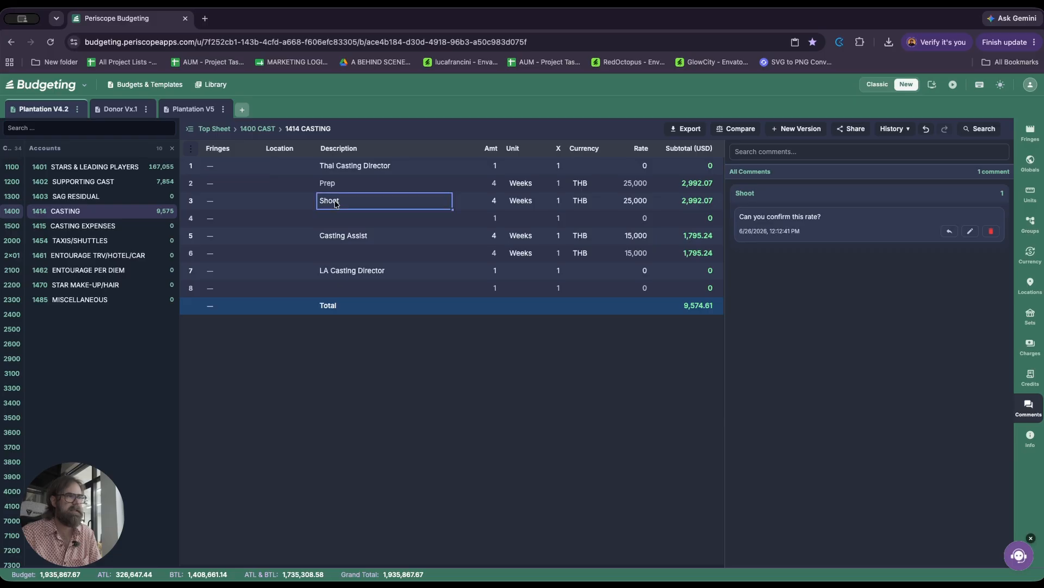
right_click(336, 202)
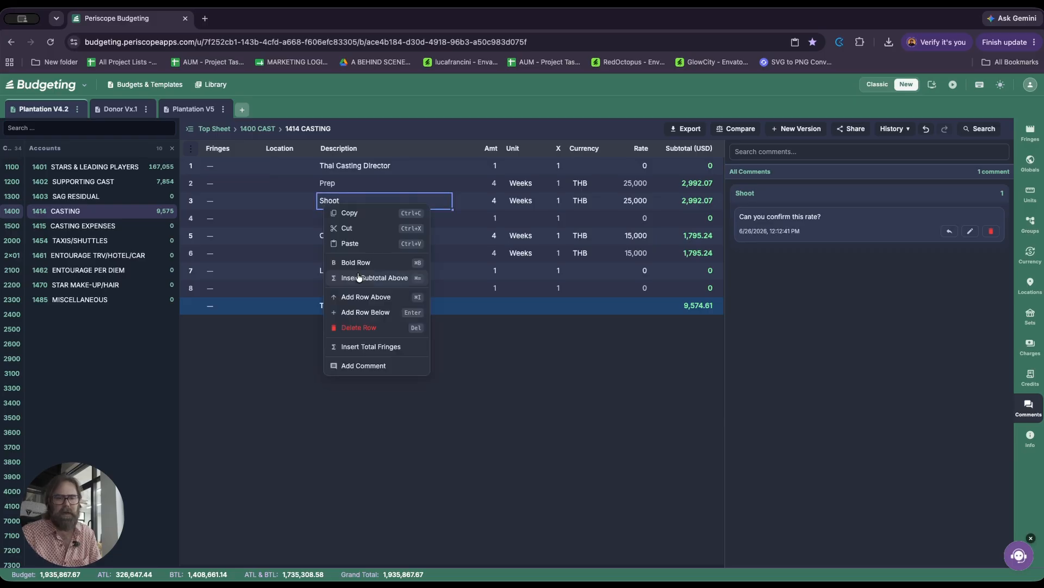
click(370, 366)
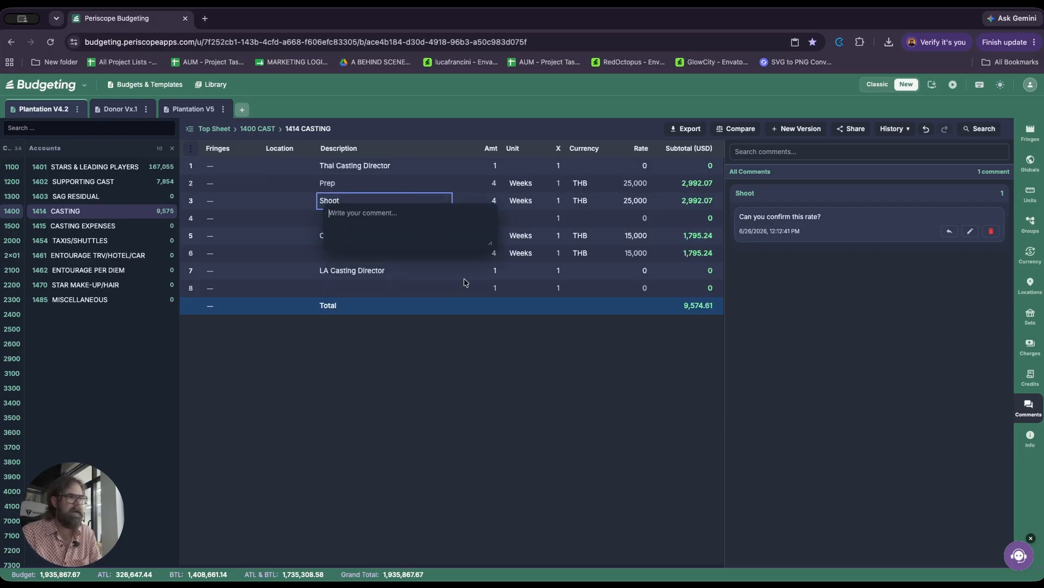
text(Too low - raise)
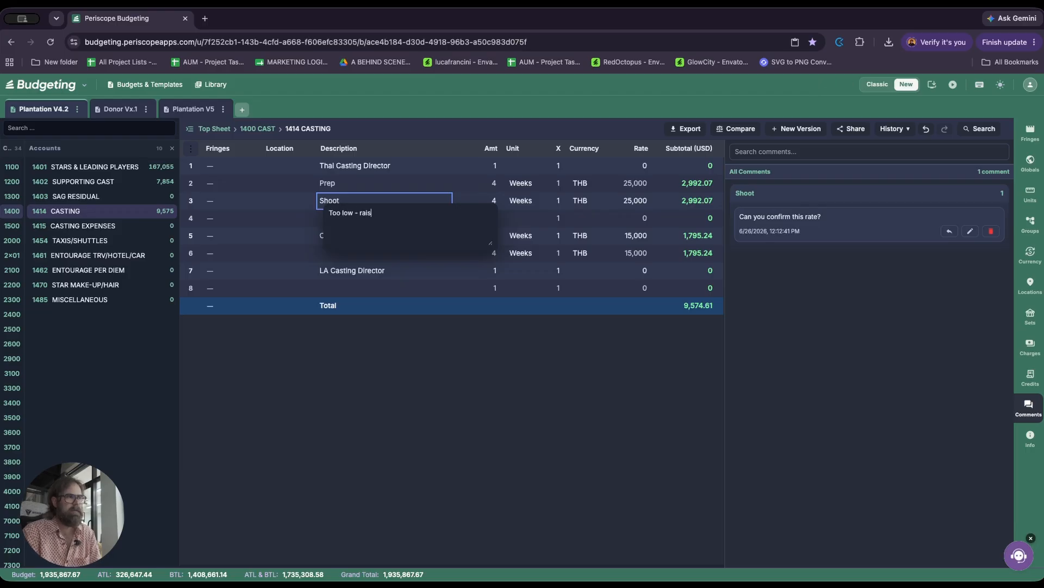
key(Return)
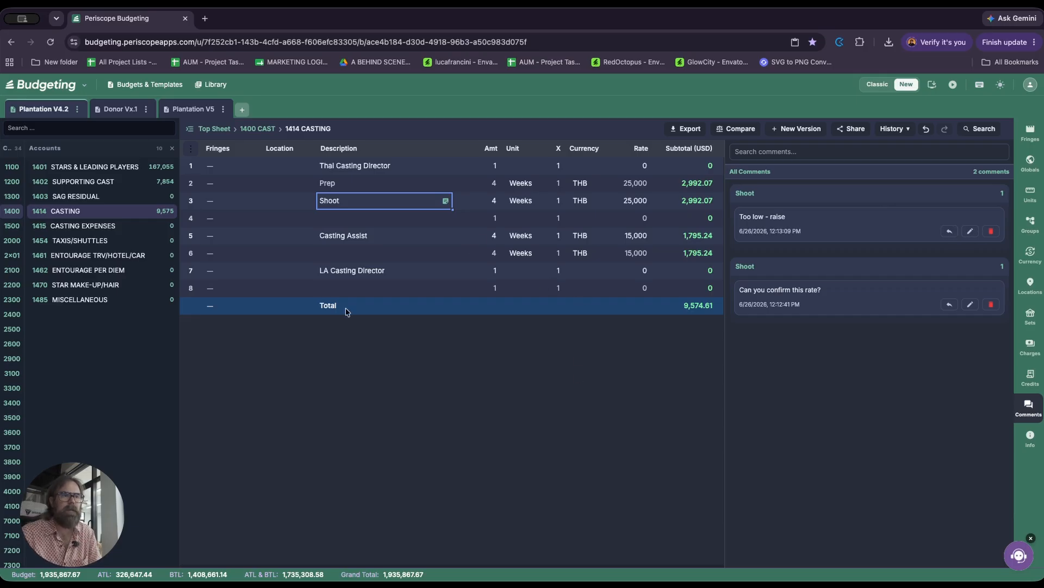
mouse_move(34, 235)
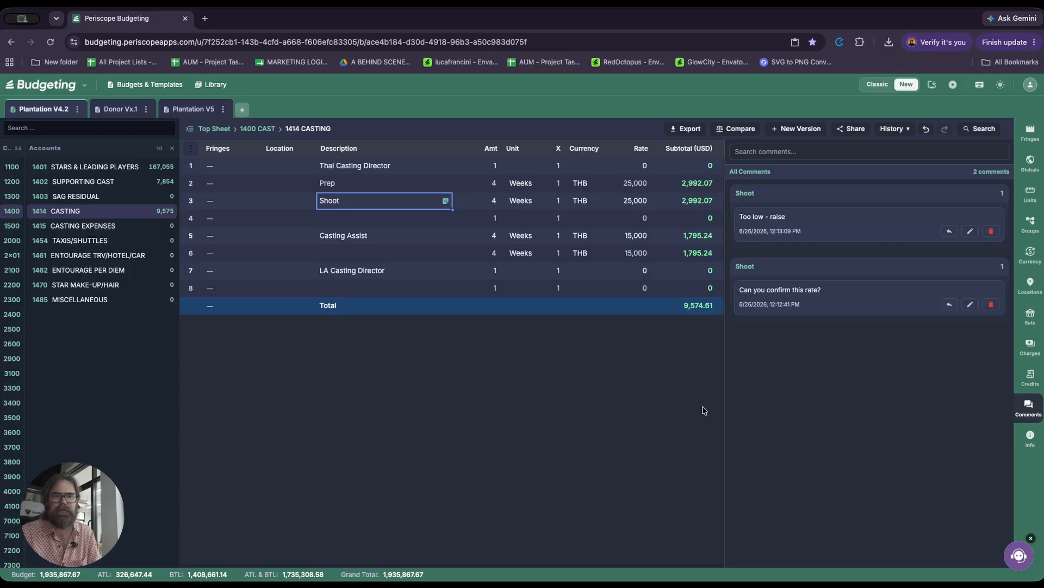